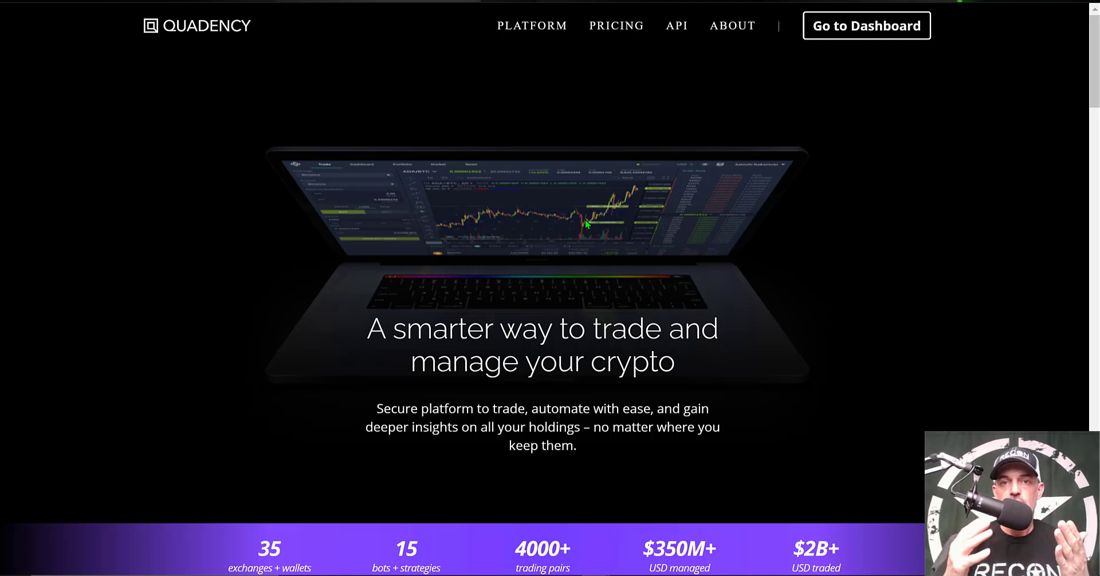
# - Open the Pricing page and highlight the 'free for qualifying users' note
pyautogui.click(618, 28)
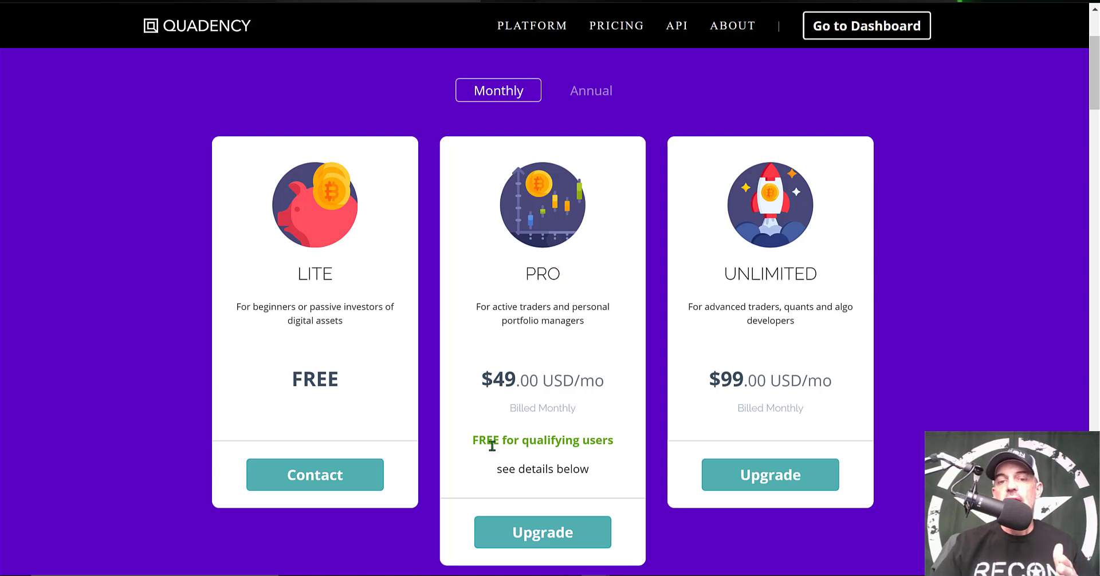
pyautogui.moveTo(478, 444); pyautogui.dragTo(603, 442)
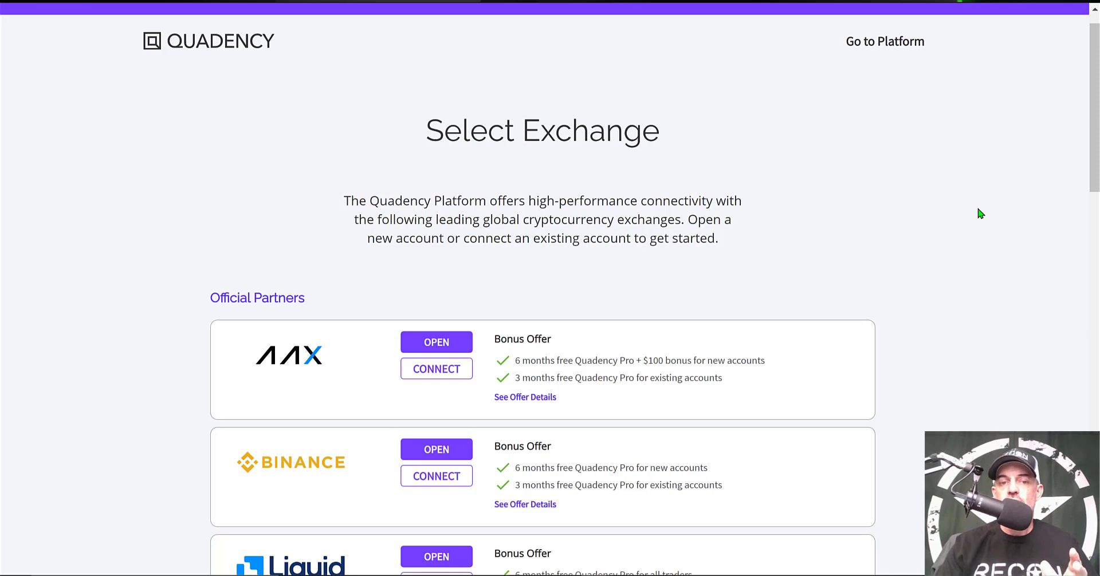
# - Scroll to Official Partners and highlight Binance's bonus offers for existing and new accounts
pyautogui.scroll(-3, 978, 210)
pyautogui.scroll(-3, 979, 210)
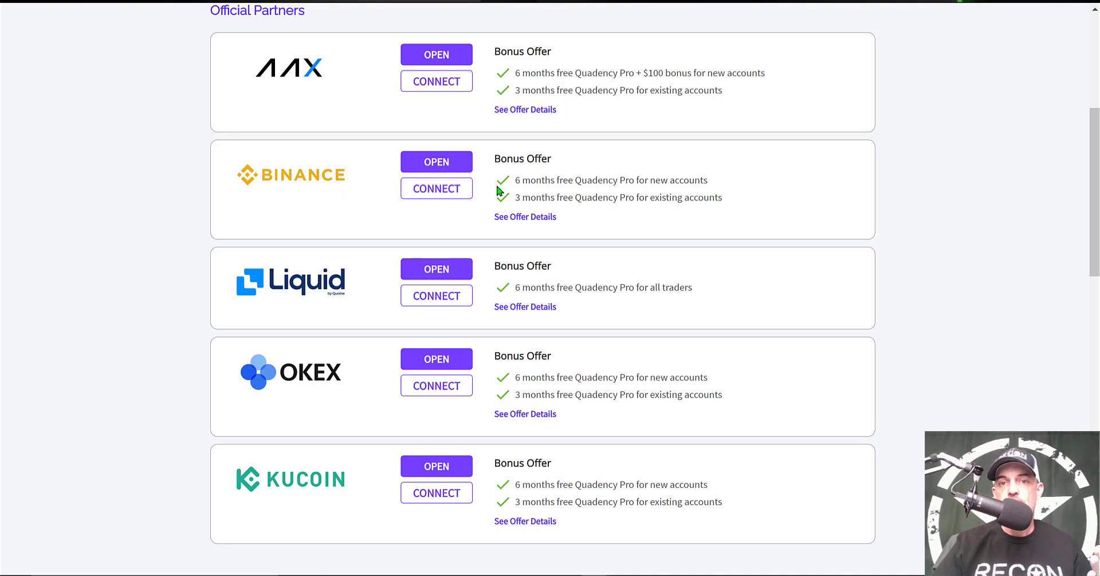
pyautogui.moveTo(515, 197); pyautogui.dragTo(684, 200)
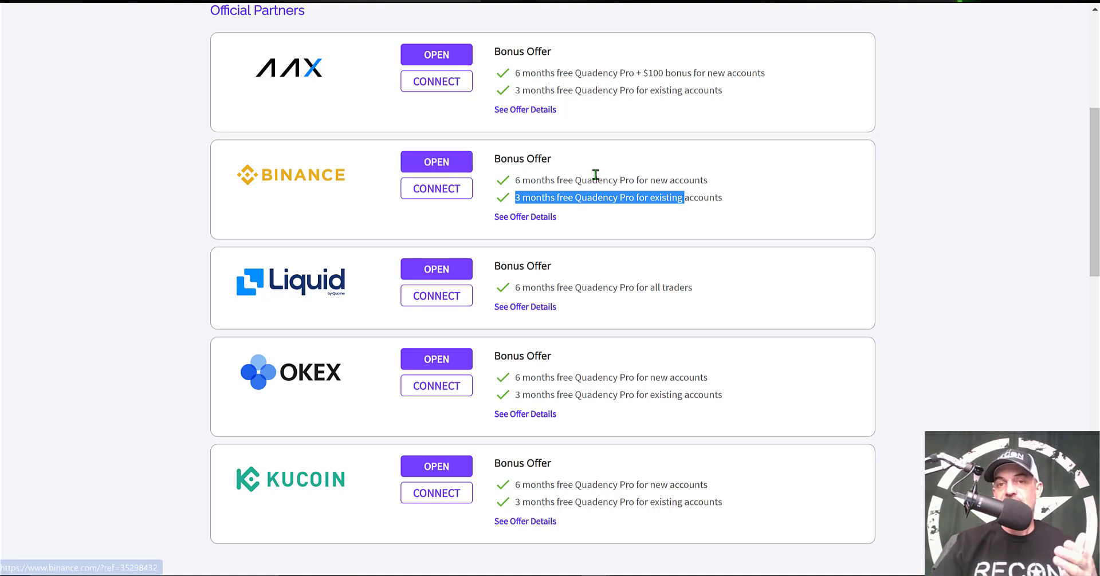
pyautogui.click(566, 180)
pyautogui.moveTo(515, 181); pyautogui.dragTo(643, 182)
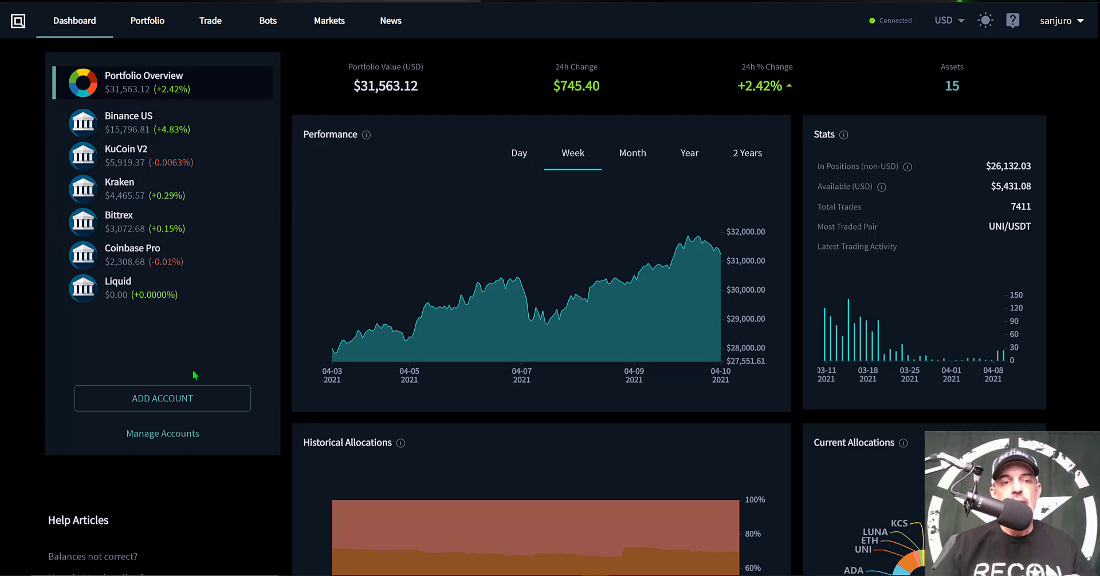
# - Start adding an account to view the account types, then close it without adding one
pyautogui.click(166, 403)
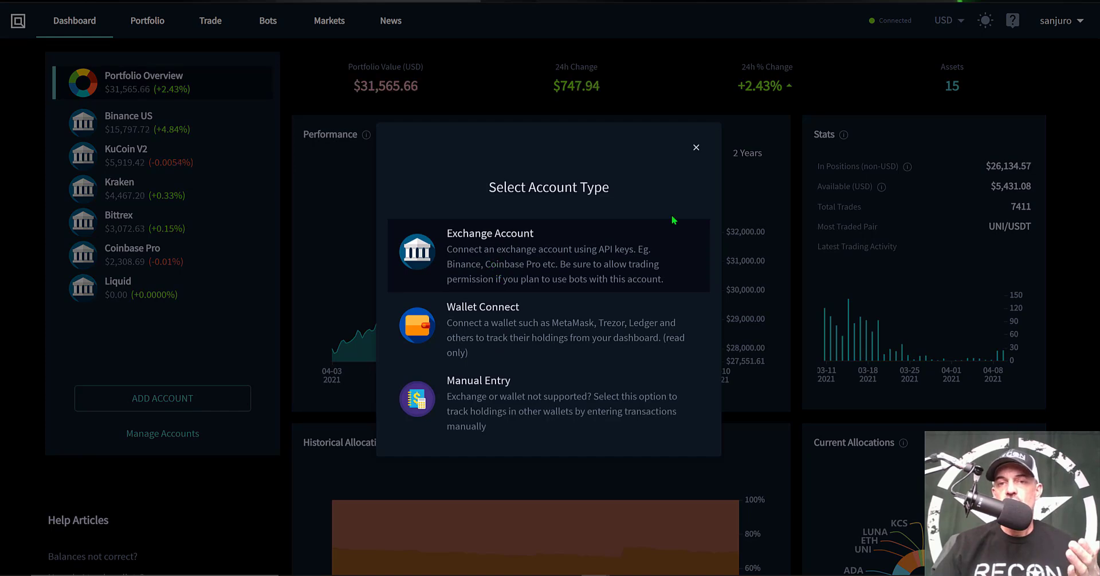
pyautogui.click(696, 148)
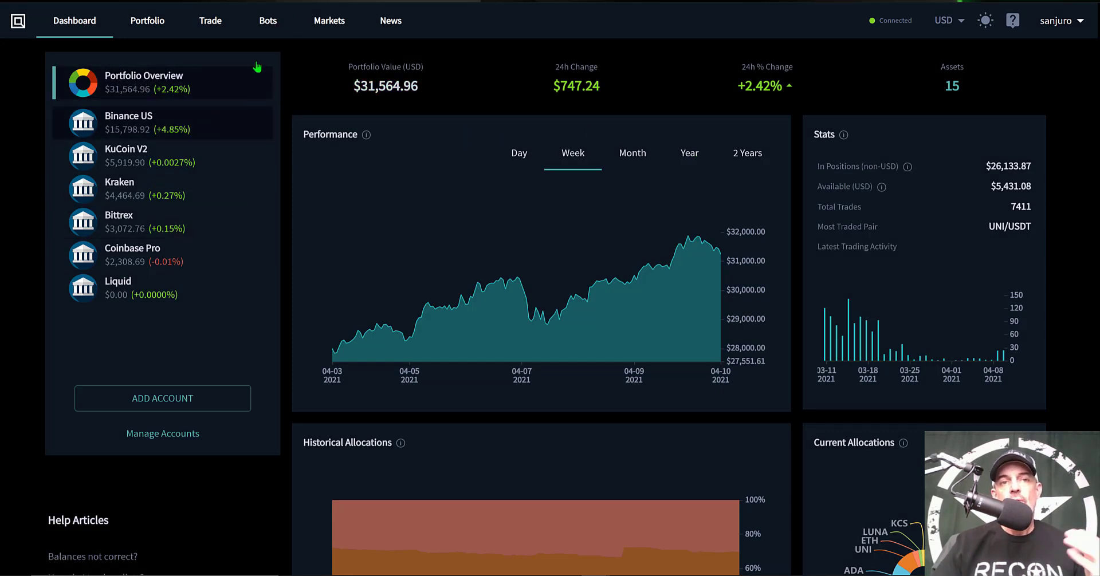
# - Go to Bots, scroll down to Advanced Bots, and highlight the Grid Trader v2 name
pyautogui.click(268, 23)
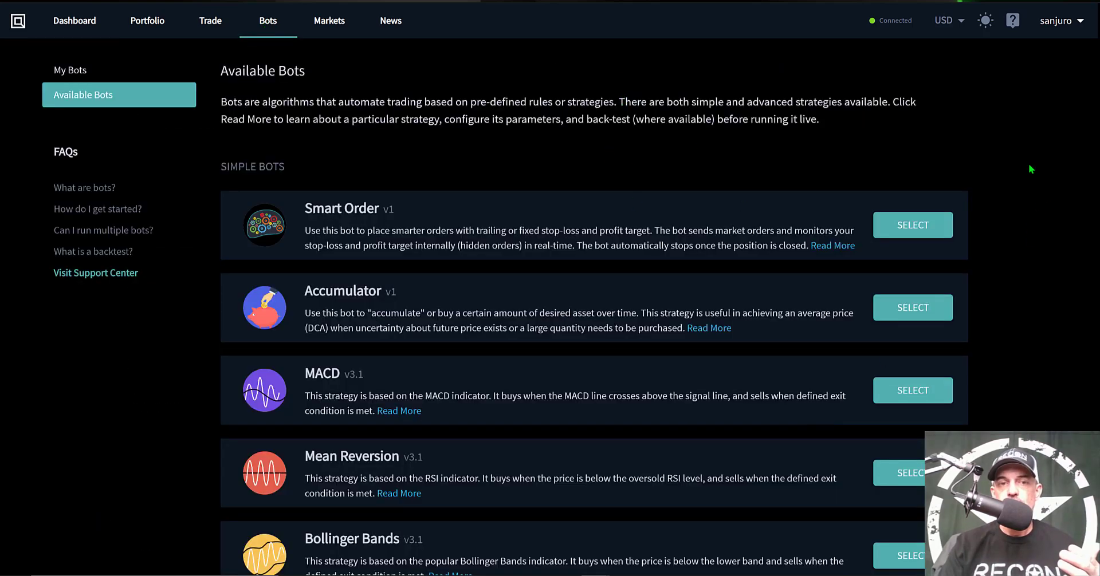
pyautogui.scroll(-2, 1030, 168)
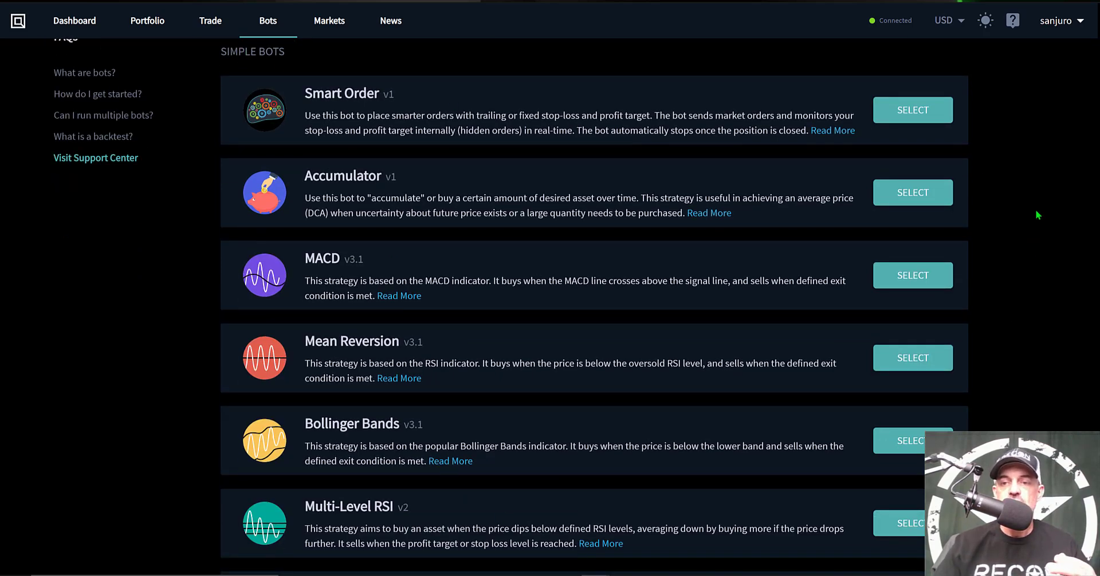
pyautogui.scroll(-5, 1036, 211)
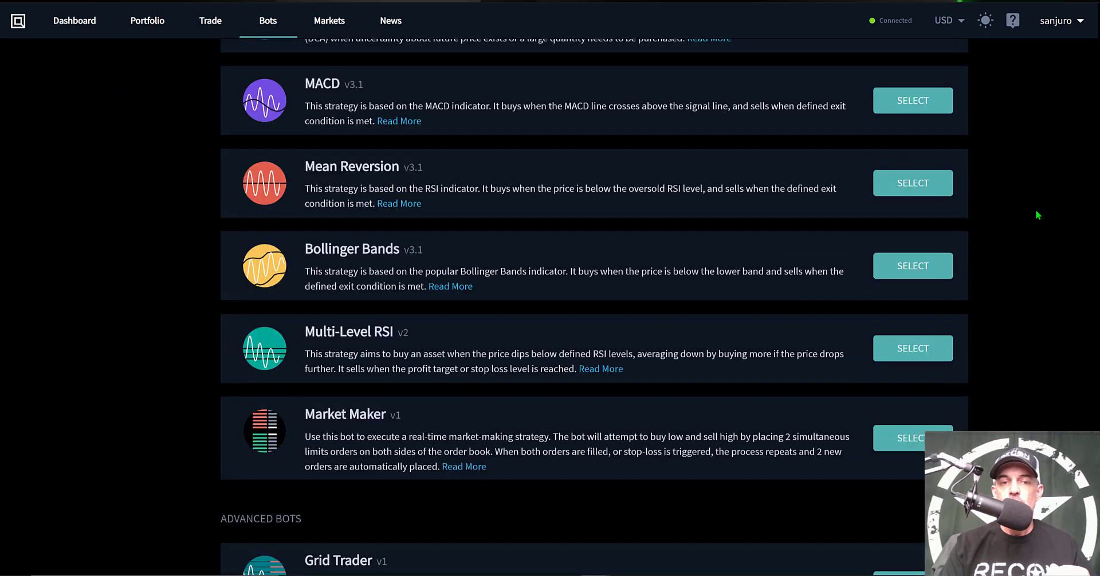
pyautogui.scroll(-3, 1036, 210)
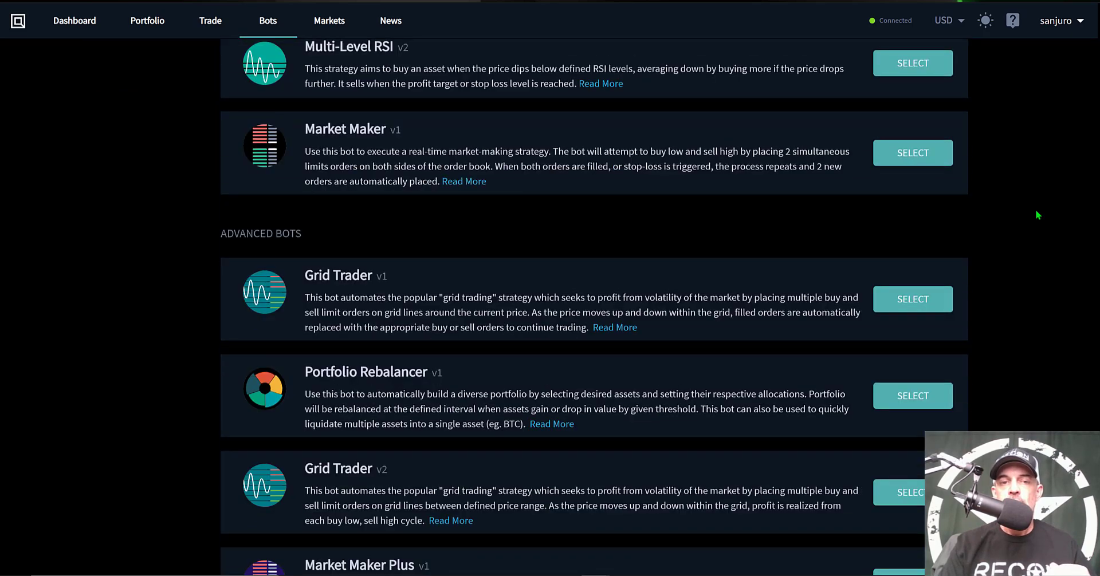
pyautogui.scroll(-1, 1036, 210)
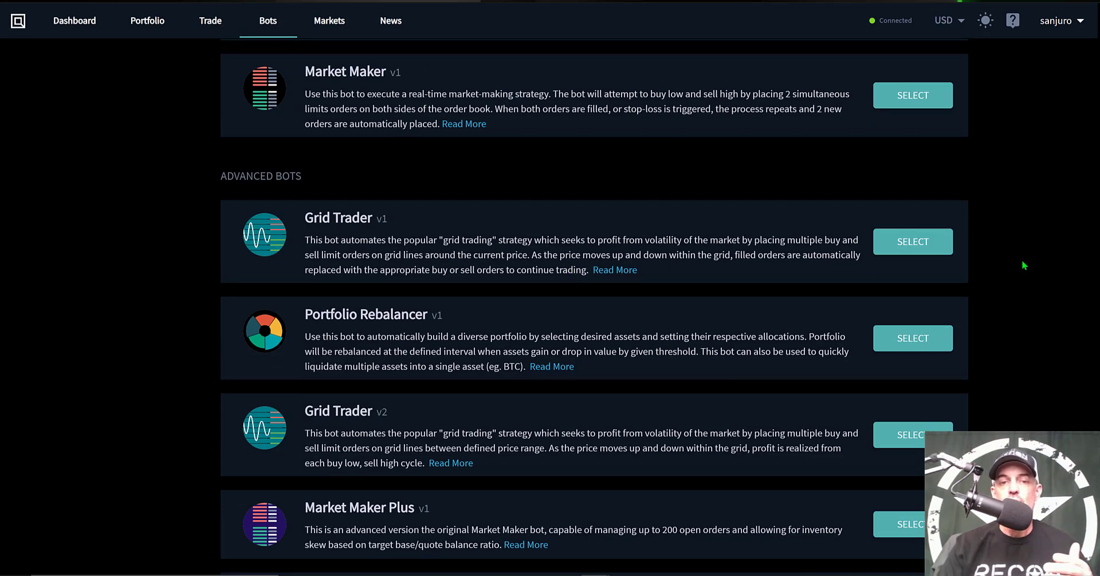
pyautogui.scroll(-1, 1024, 266)
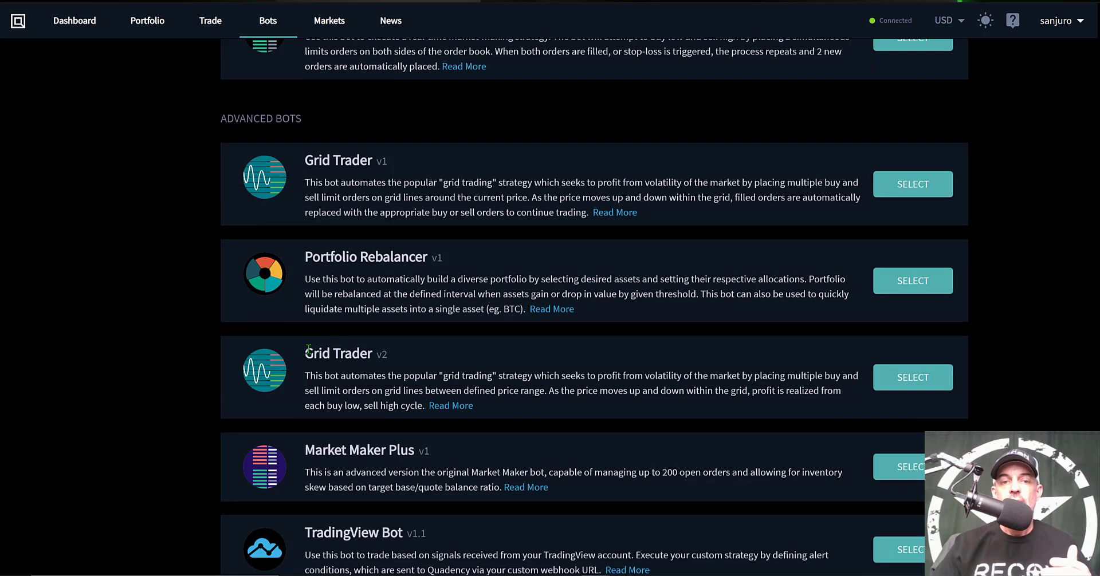
pyautogui.tripleClick(409, 349)
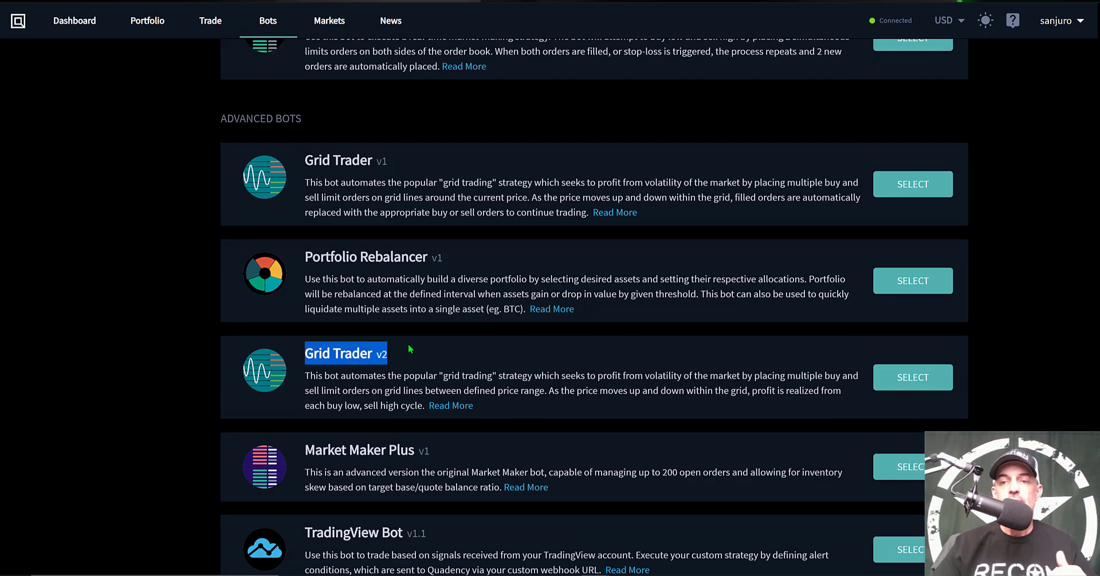
# - Open the Grid Trader v2 configuration and keep Binance US as both exchange and account
pyautogui.click(900, 378)
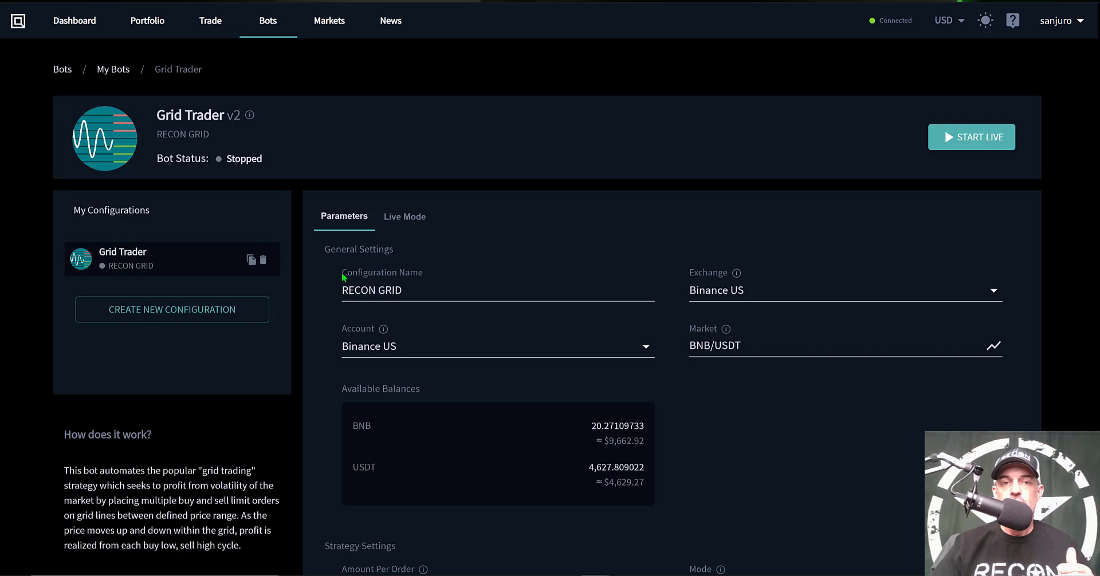
pyautogui.moveTo(341, 277); pyautogui.dragTo(349, 276)
pyautogui.moveTo(422, 275); pyautogui.dragTo(445, 275)
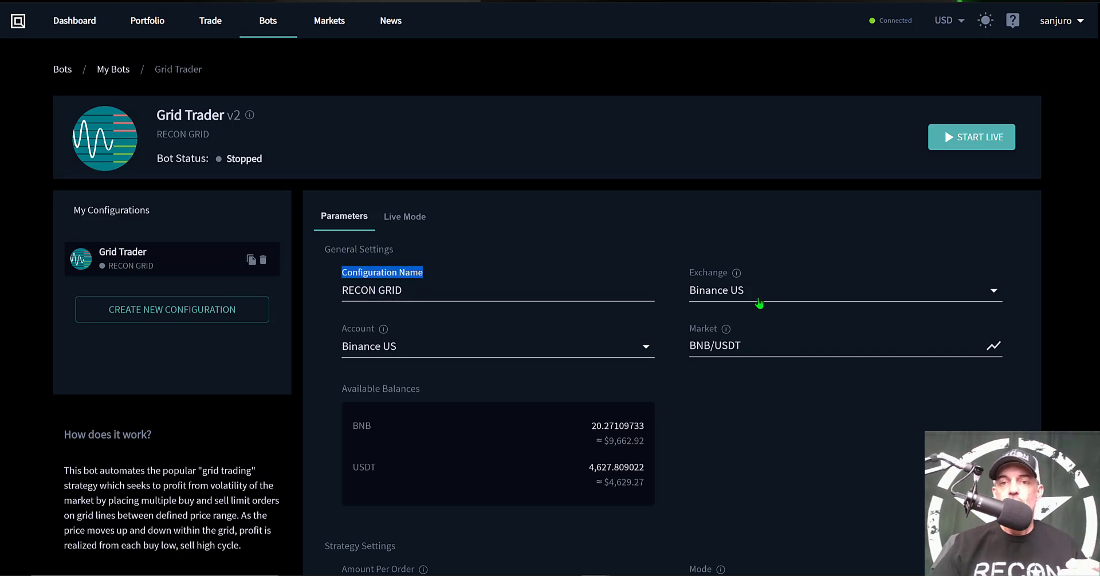
pyautogui.click(758, 298)
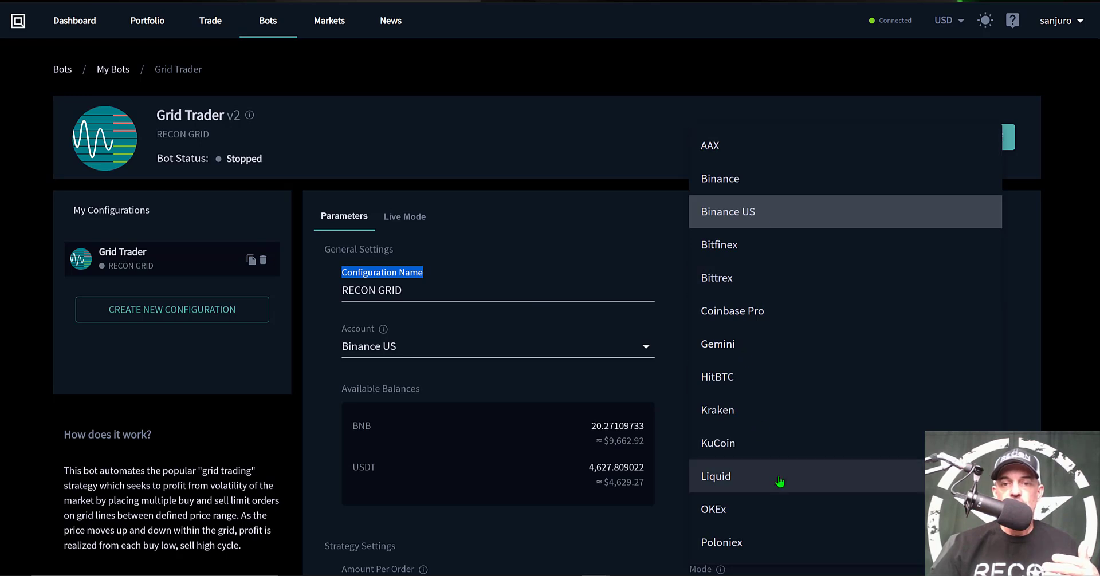
pyautogui.click(757, 214)
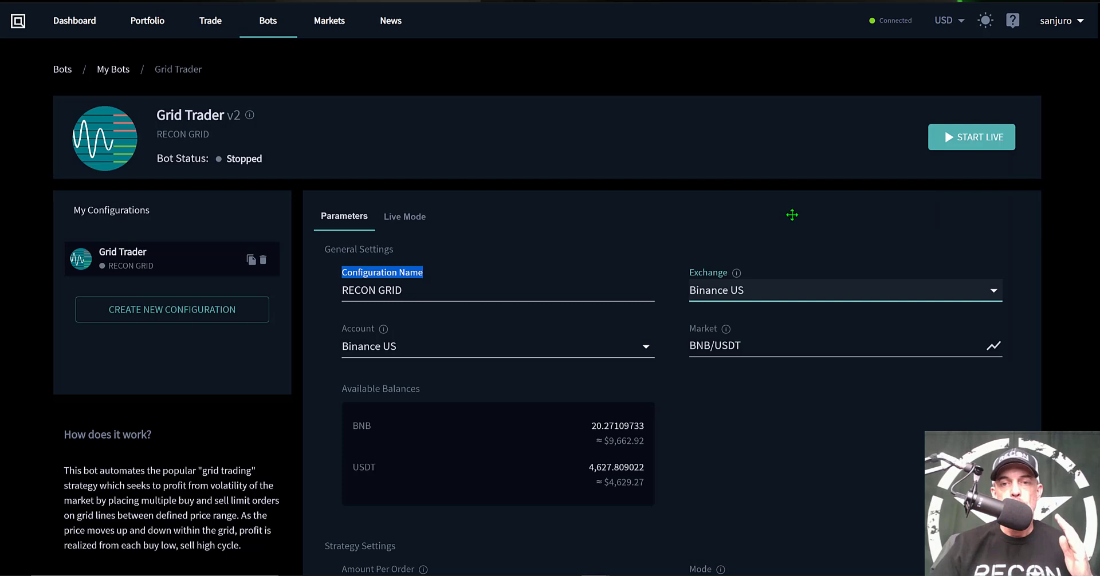
pyautogui.click(464, 346)
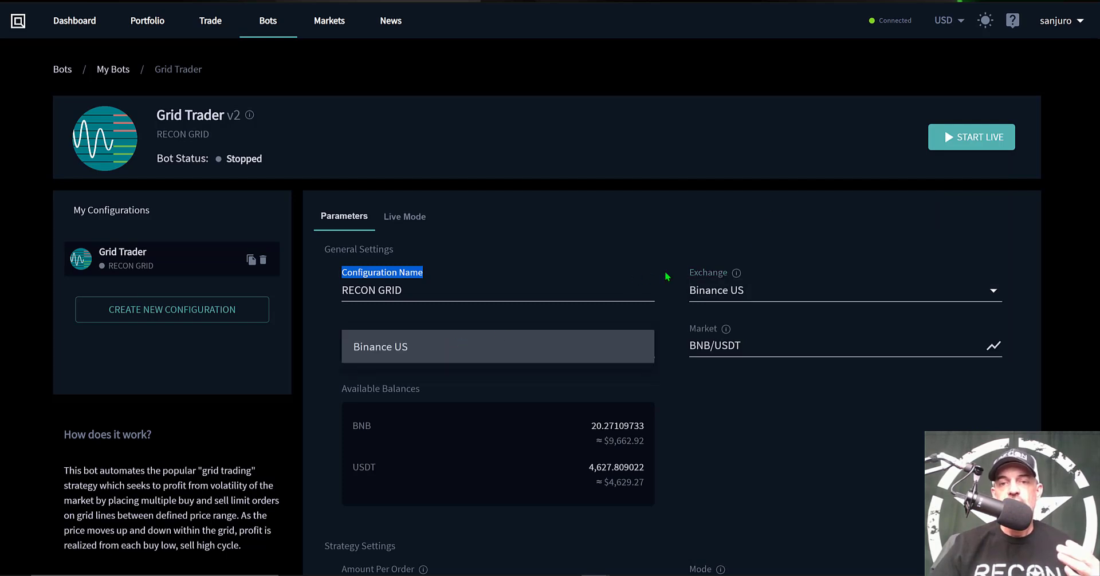
pyautogui.click(510, 352)
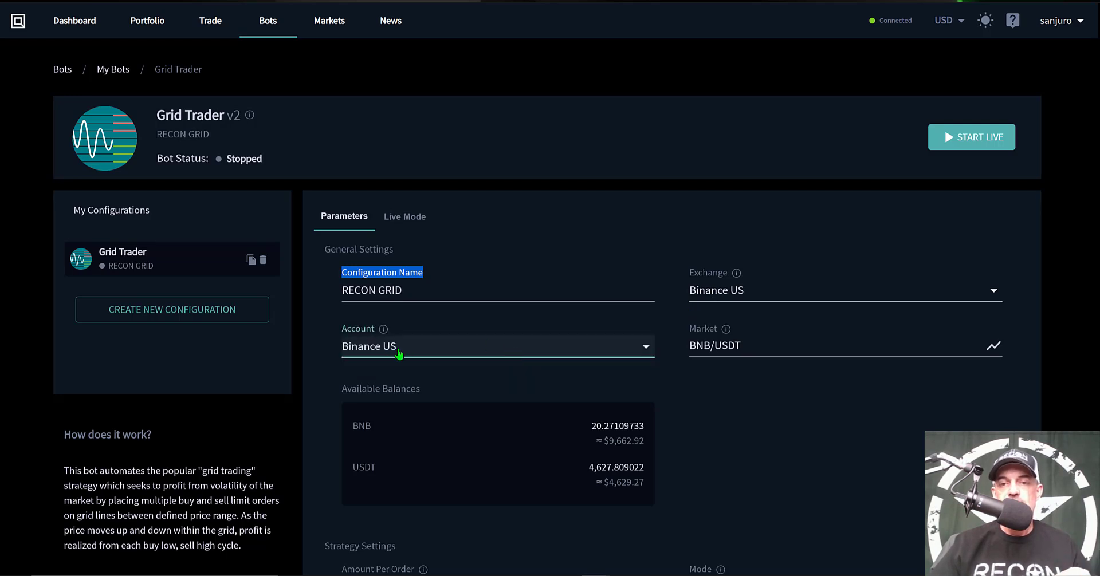
# - Search the market list for BNB and choose the BNB/USDT pair
pyautogui.click(702, 334)
pyautogui.doubleClick(701, 329)
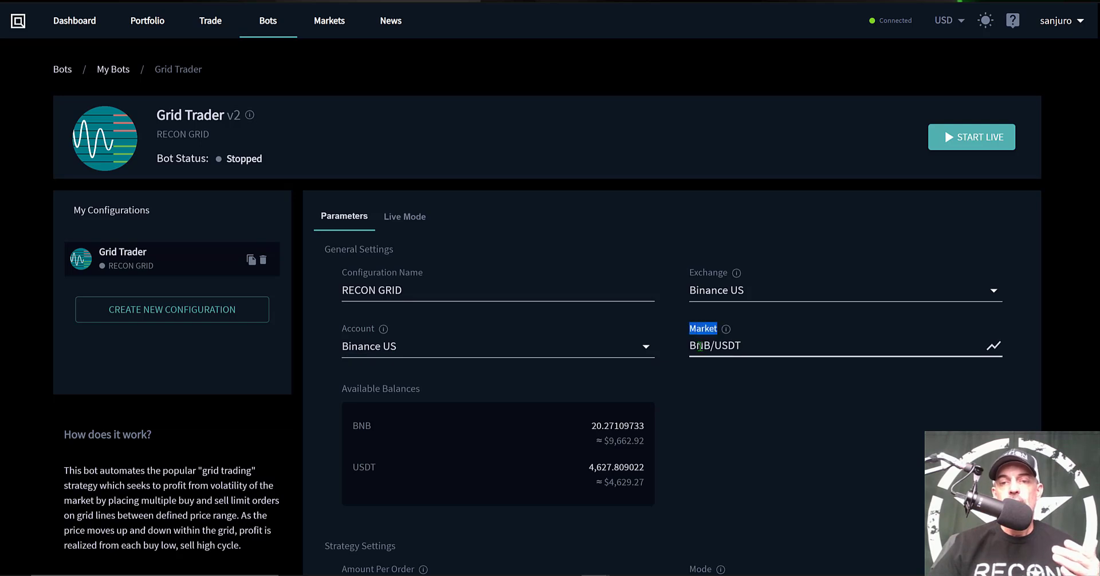
pyautogui.click(706, 348)
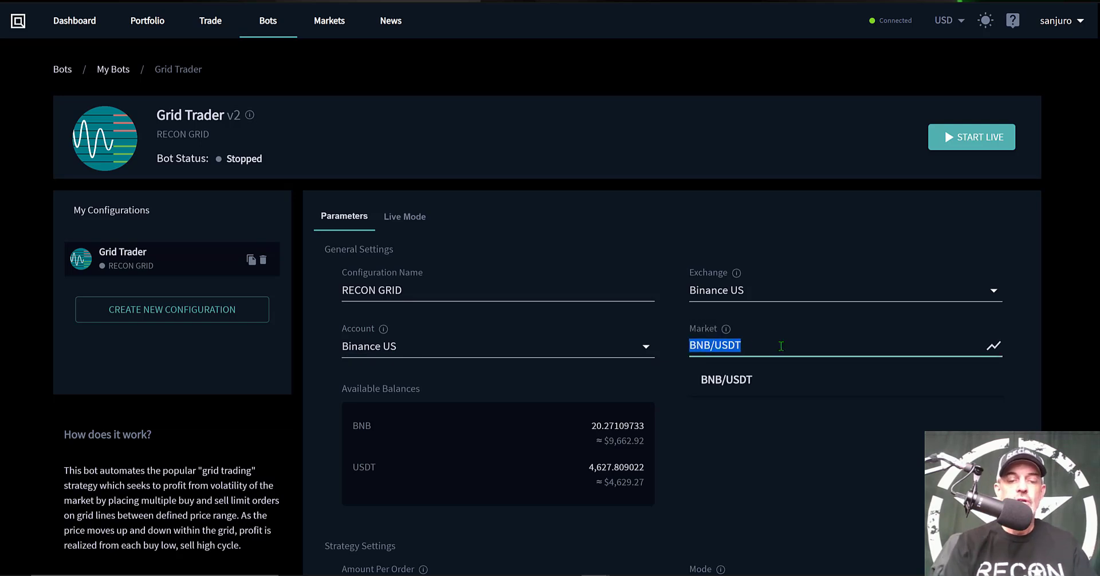
pyautogui.write('BTC')
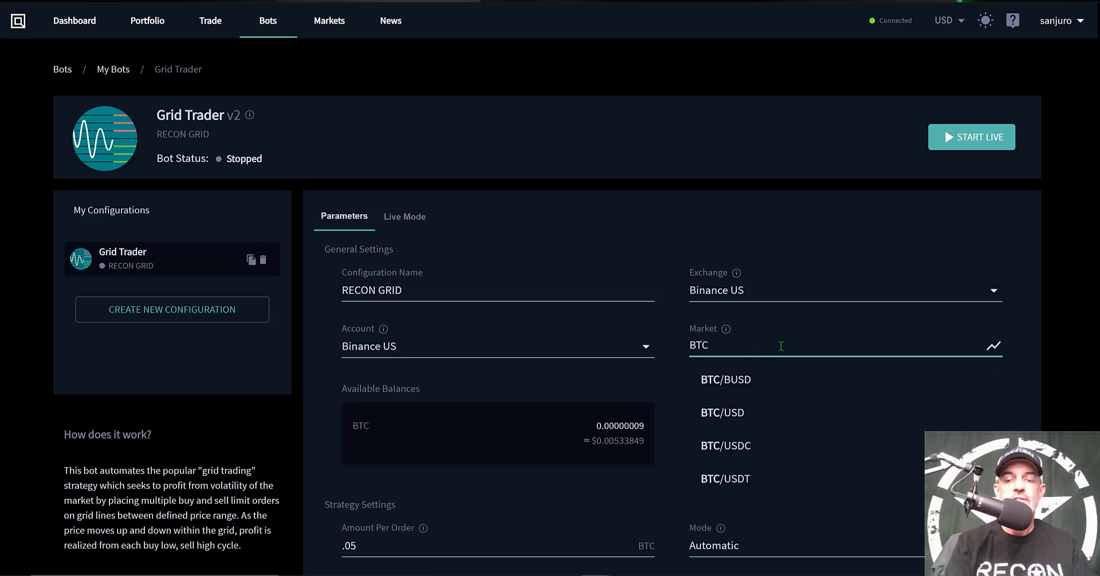
pyautogui.press('BackSpace')
pyautogui.press('BackSpace')
pyautogui.press('BackSpace')
pyautogui.write('ETH')
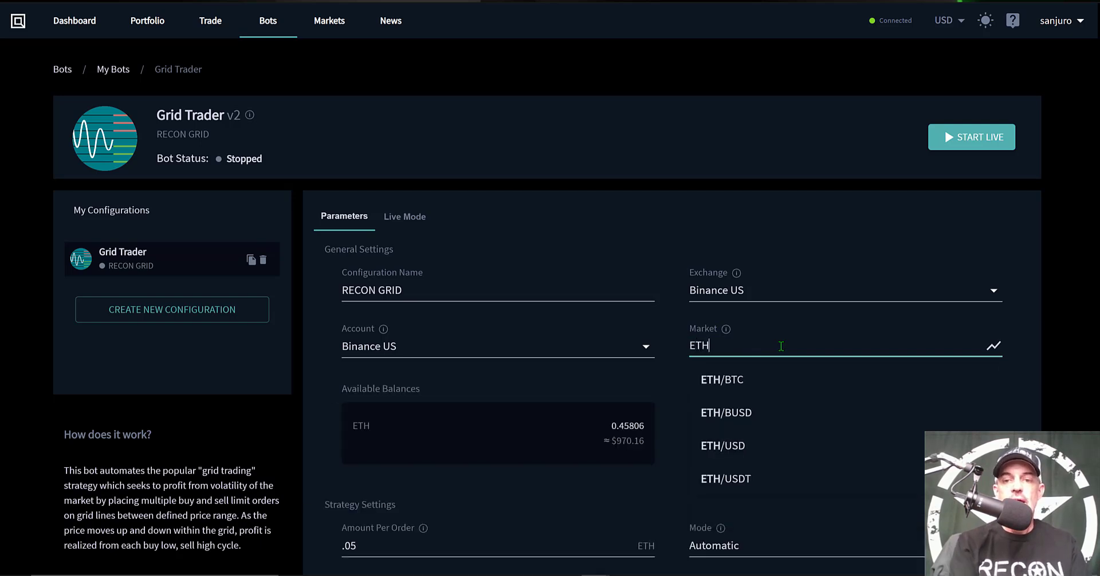
pyautogui.press('BackSpace')
pyautogui.press('BackSpace')
pyautogui.press('BackSpace')
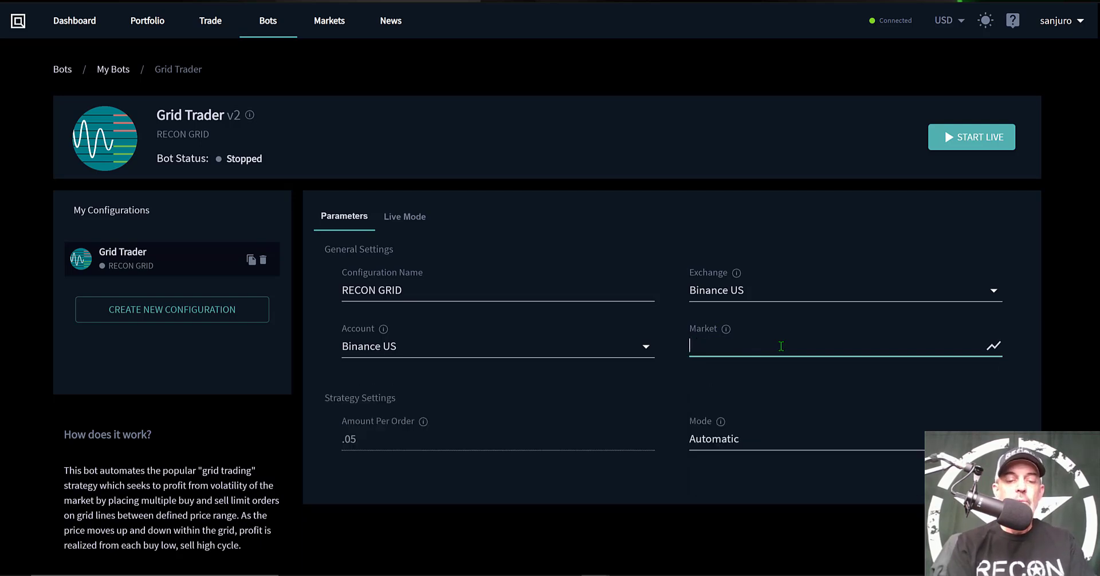
pyautogui.write('BNB')
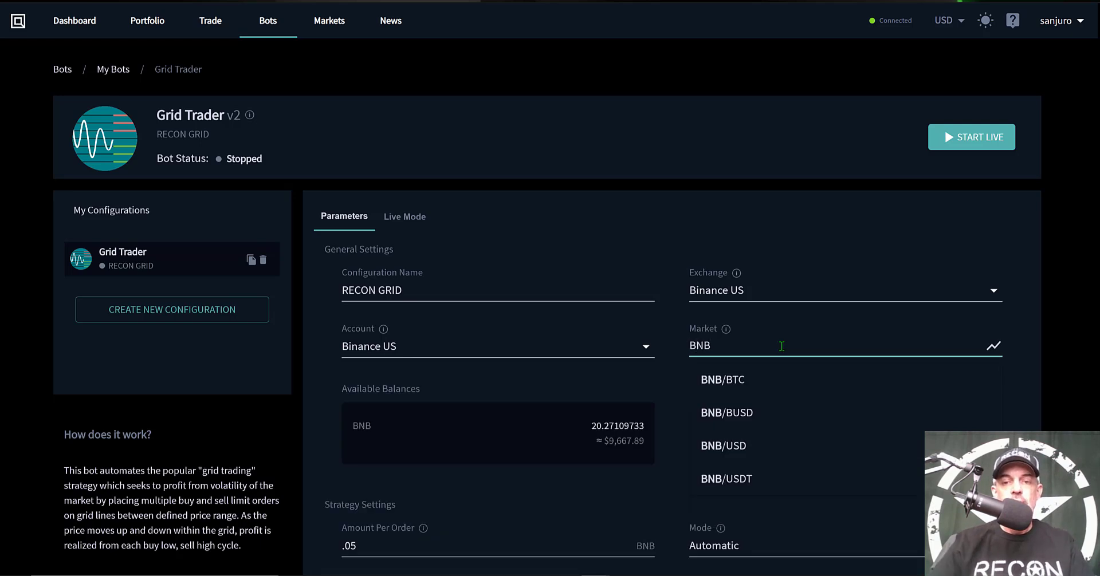
pyautogui.click(713, 479)
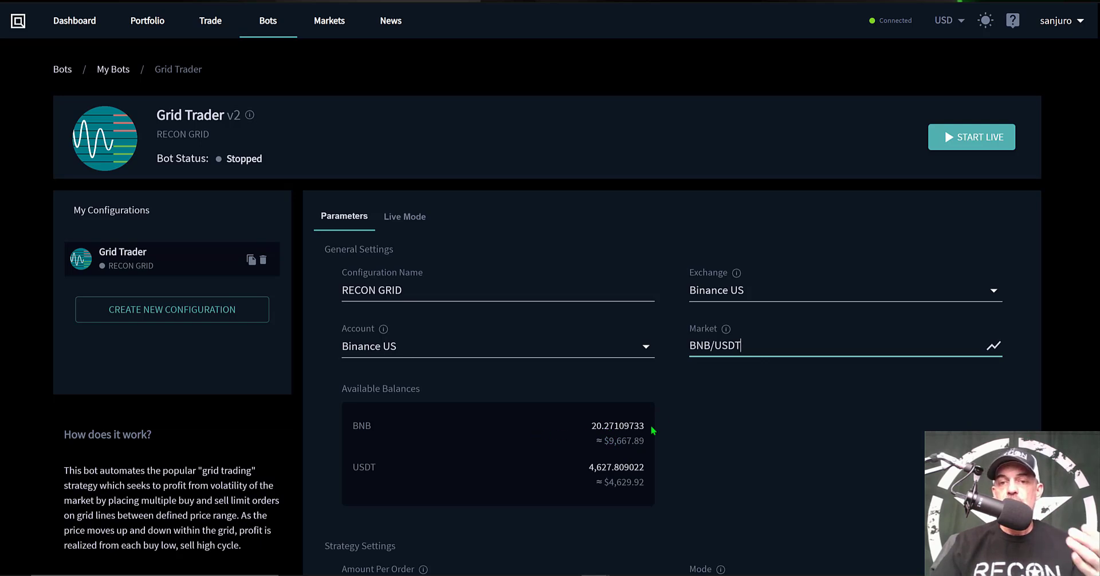
pyautogui.click(593, 420)
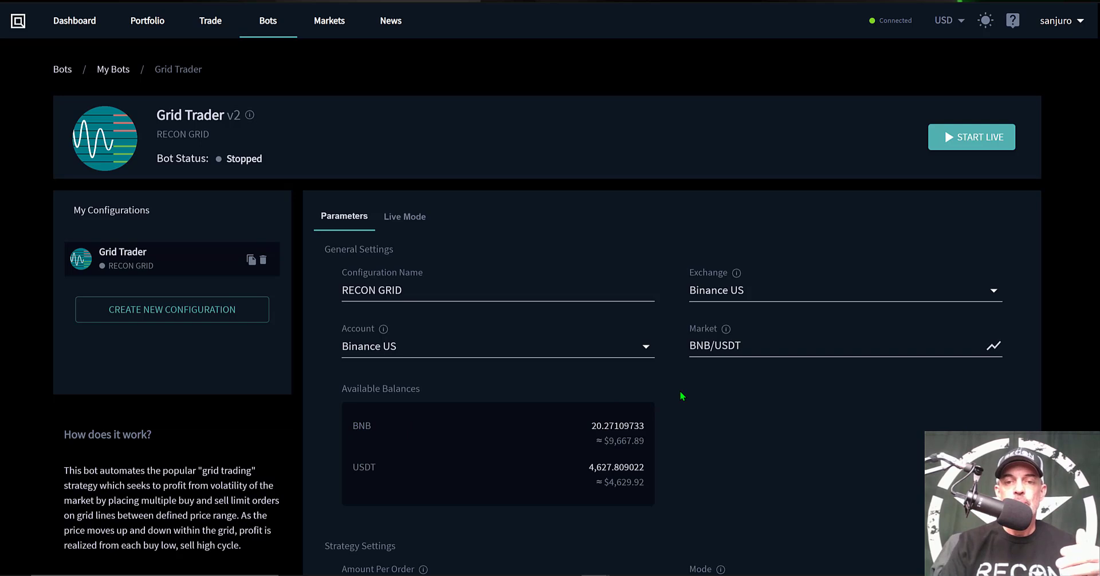
pyautogui.scroll(-3, 515, 384)
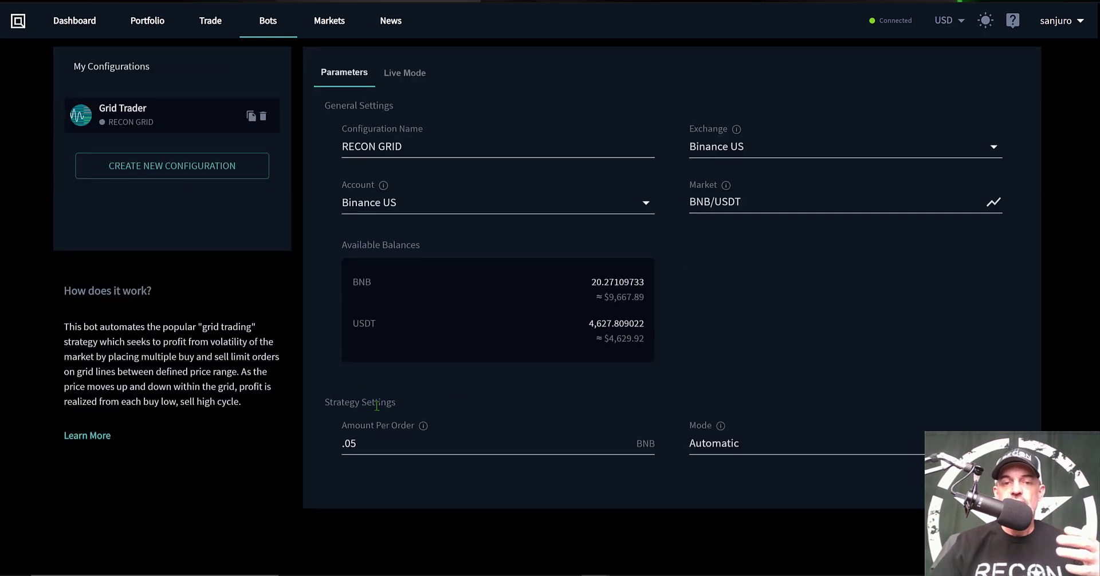
pyautogui.moveTo(324, 401); pyautogui.dragTo(419, 419)
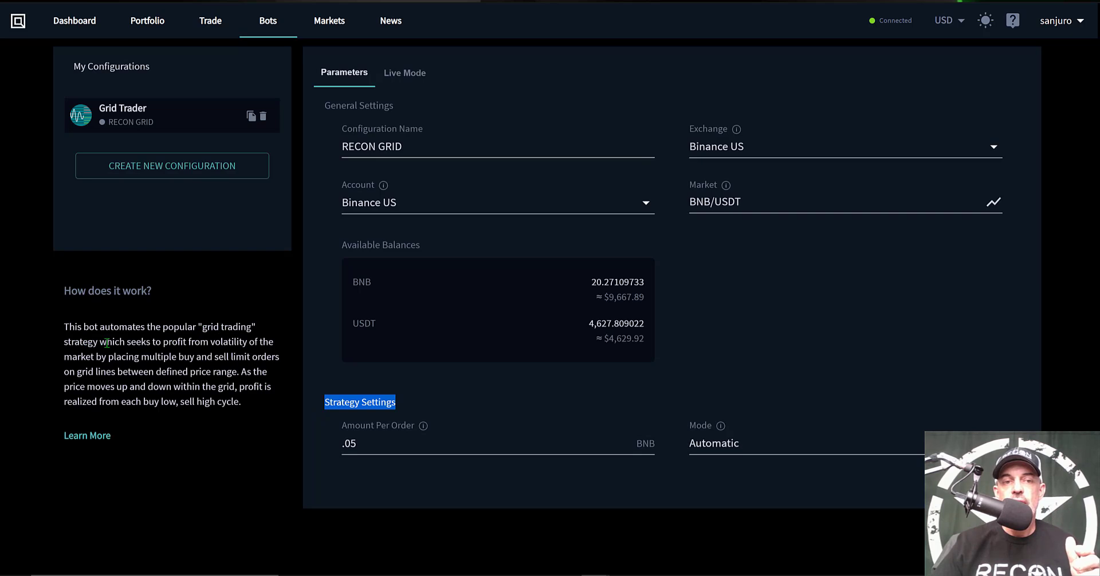
pyautogui.moveTo(100, 343); pyautogui.dragTo(250, 341)
pyautogui.moveTo(96, 358); pyautogui.dragTo(212, 373)
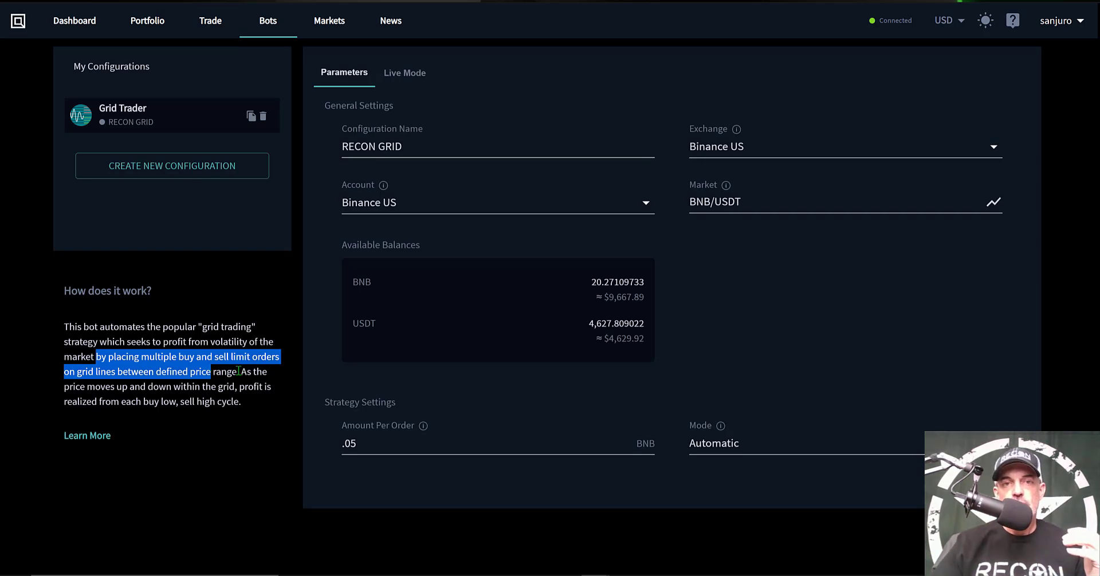
pyautogui.moveTo(238, 371); pyautogui.dragTo(231, 402)
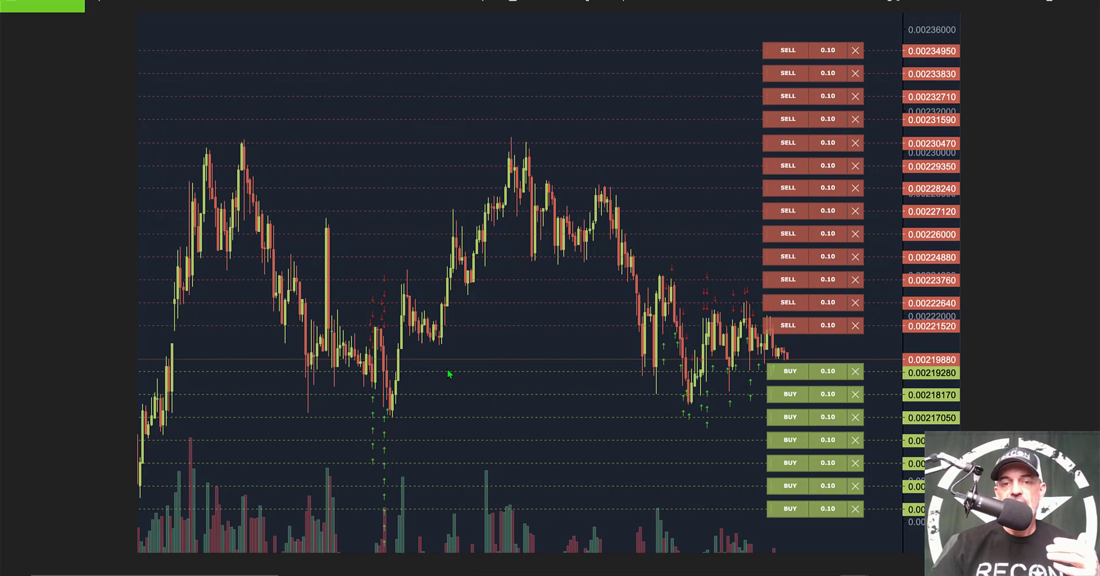
pyautogui.press('Escape')
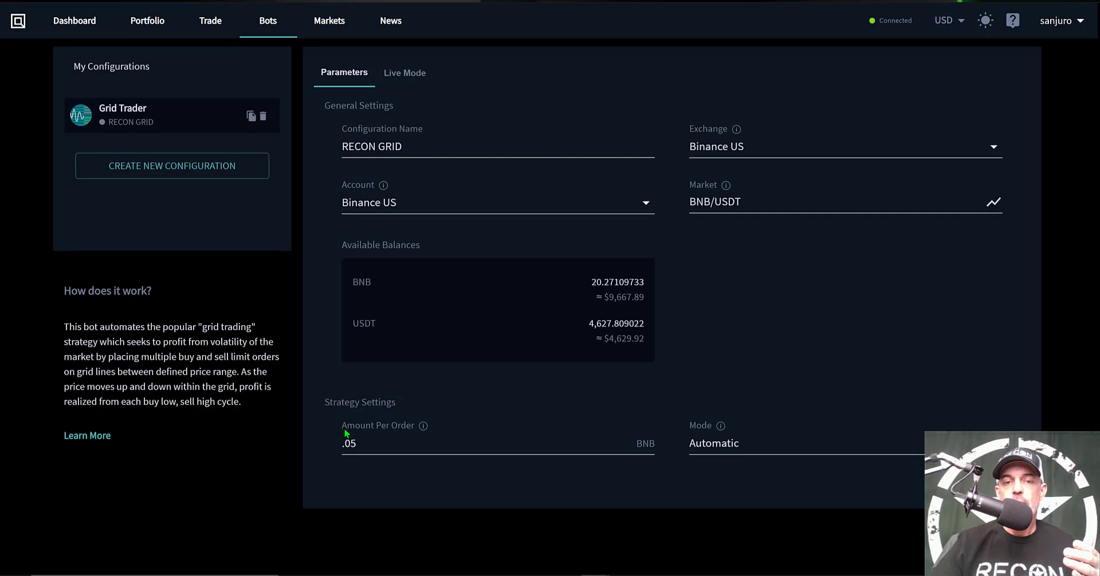
pyautogui.moveTo(412, 426); pyautogui.dragTo(420, 428)
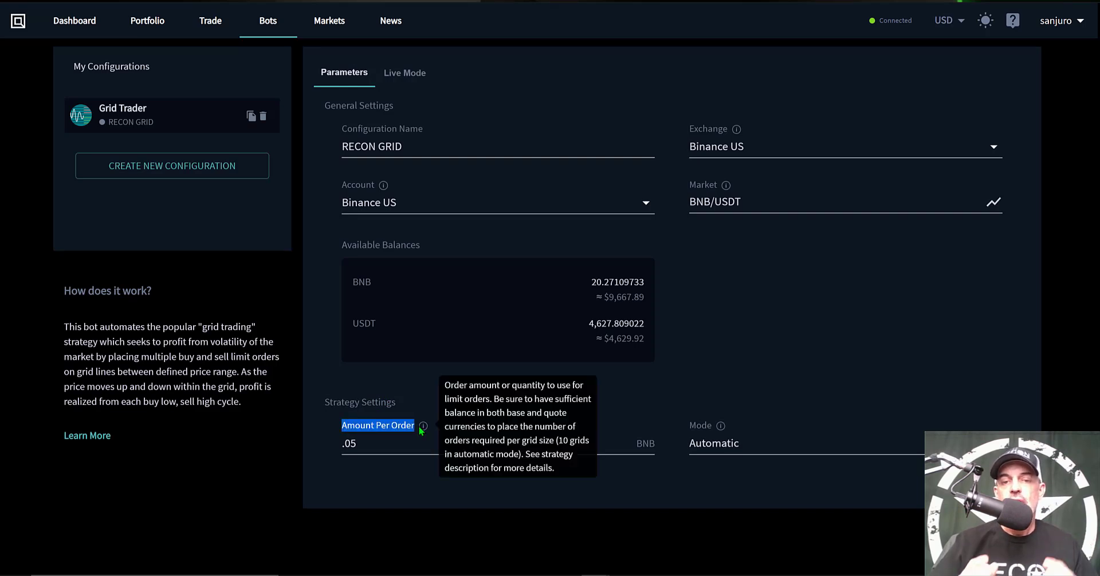
pyautogui.click(386, 325)
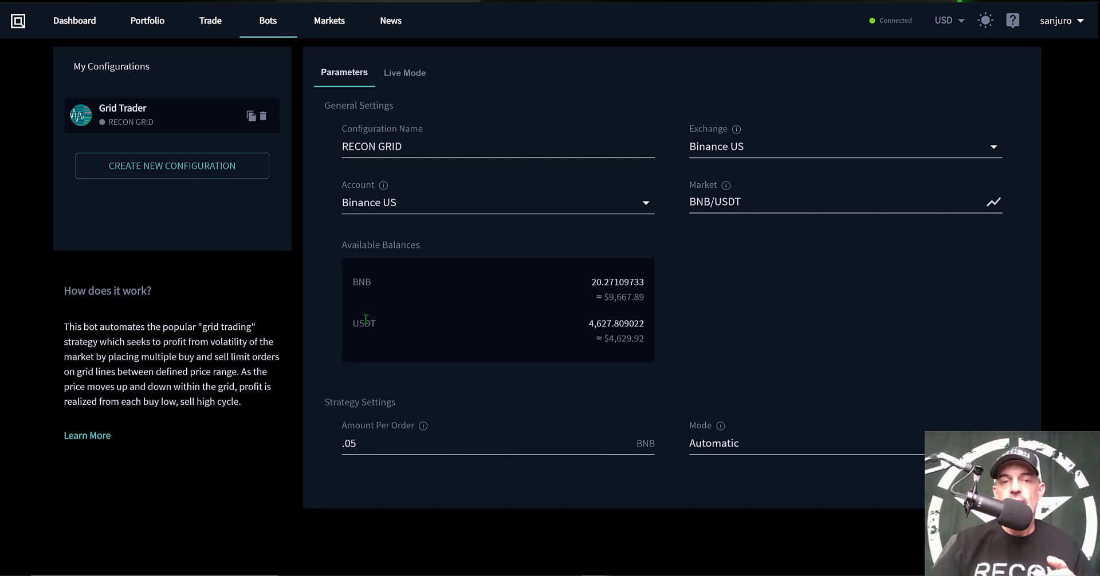
pyautogui.moveTo(381, 321); pyautogui.dragTo(353, 321)
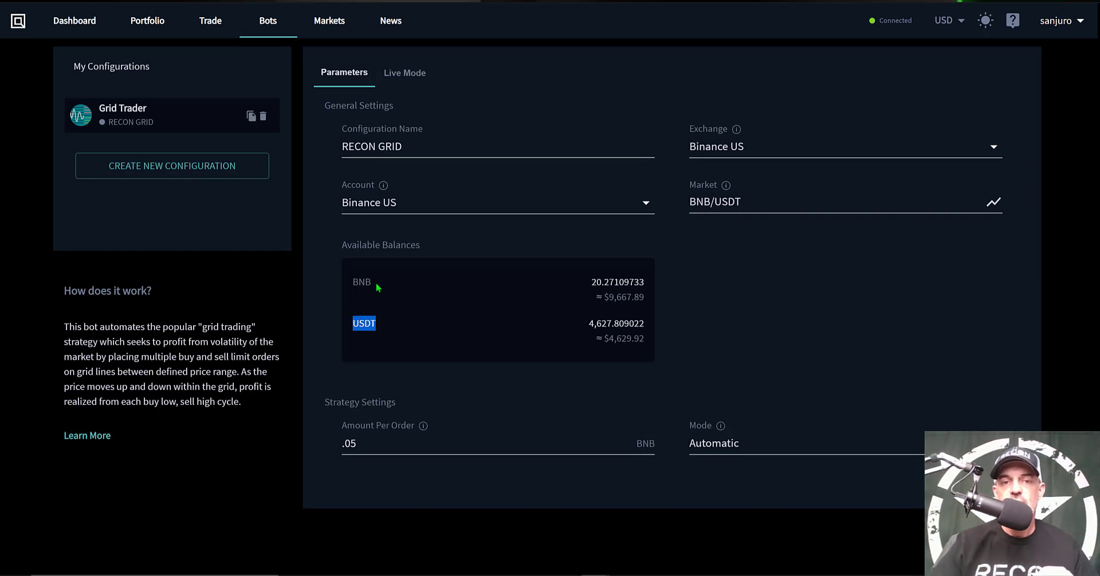
pyautogui.moveTo(376, 283); pyautogui.dragTo(355, 283)
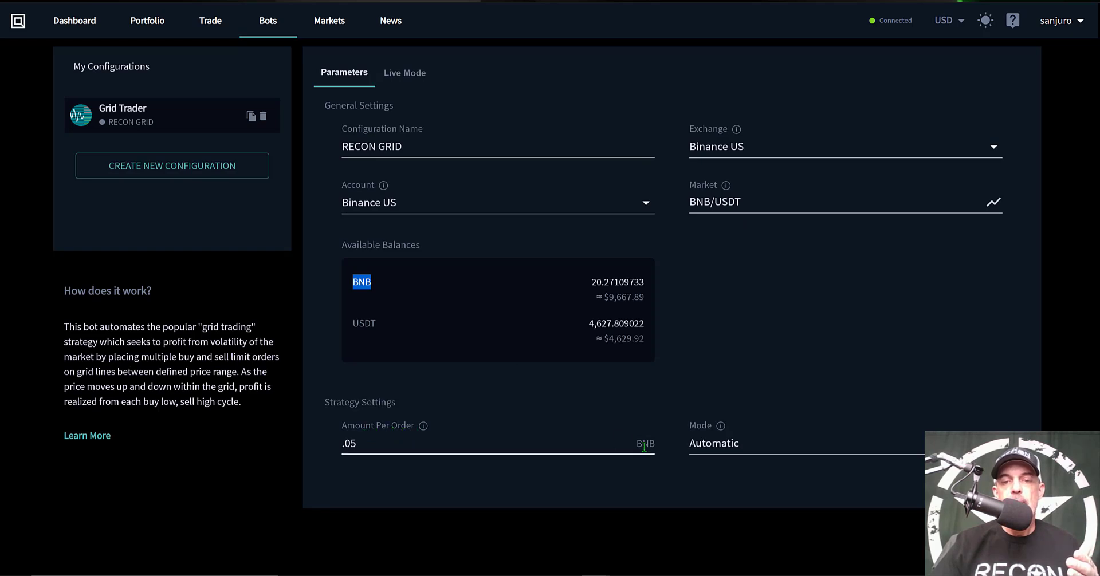
pyautogui.moveTo(642, 444); pyautogui.dragTo(660, 443)
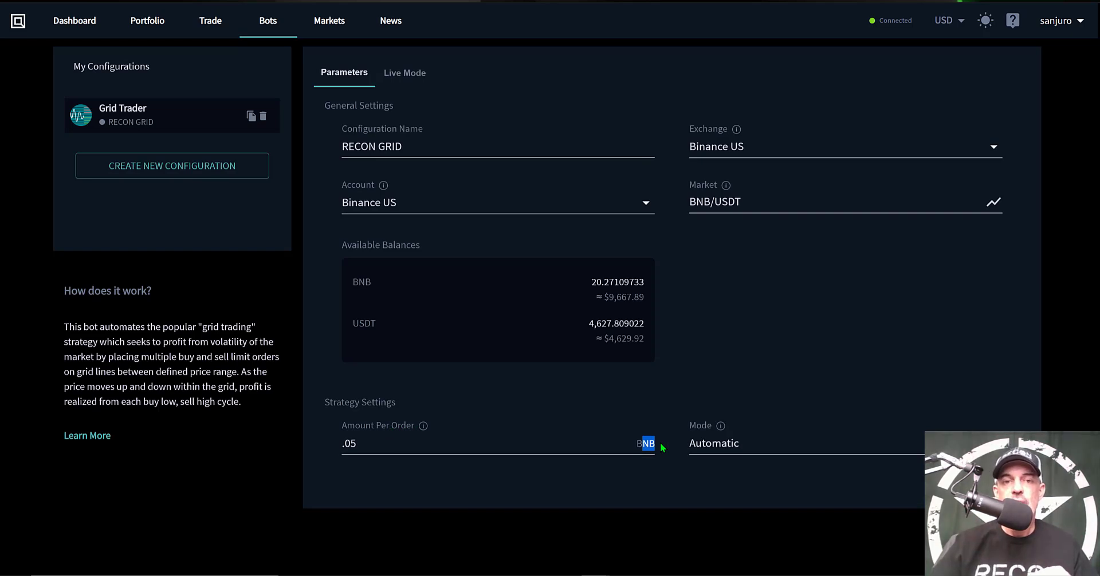
pyautogui.click(375, 442)
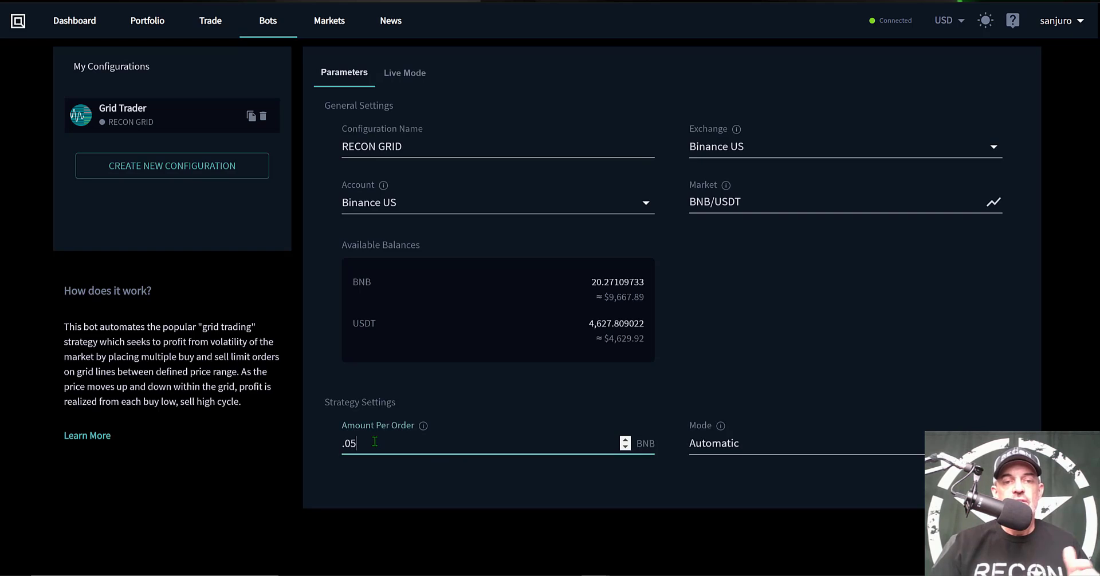
pyautogui.click(344, 444)
pyautogui.moveTo(350, 444); pyautogui.dragTo(365, 442)
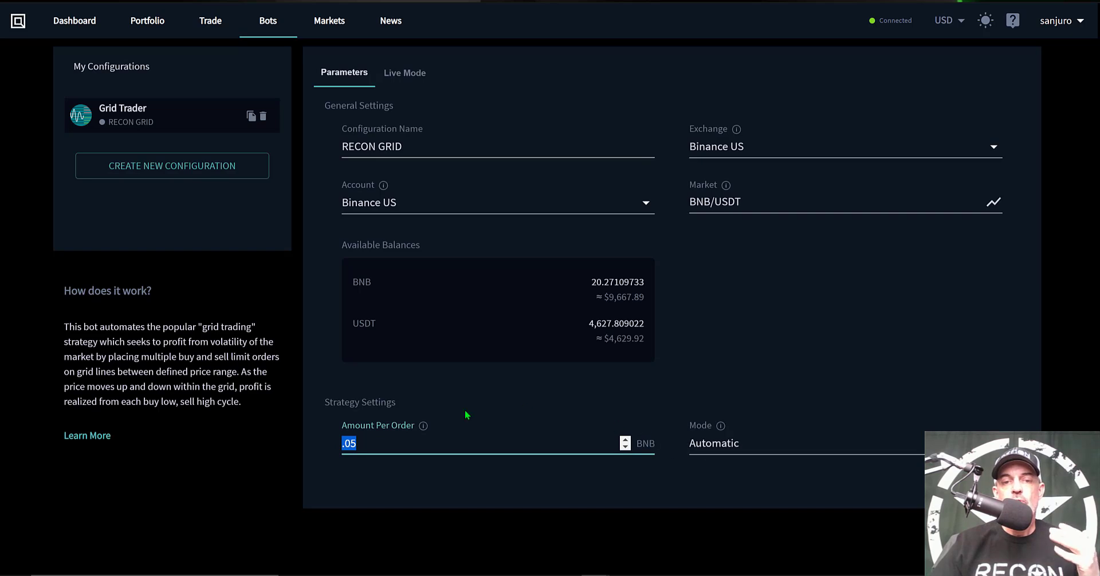
# - Leave the order amount at .05 and set the grid Mode to Manual
pyautogui.moveTo(422, 427)
pyautogui.click(738, 412)
pyautogui.moveTo(722, 427)
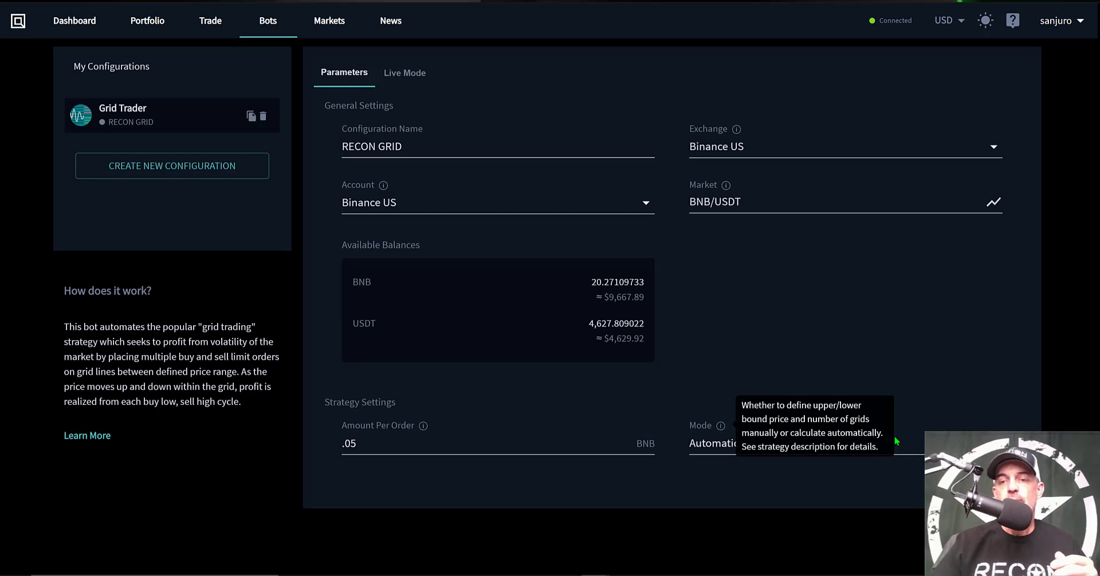
pyautogui.click(714, 446)
pyautogui.click(727, 487)
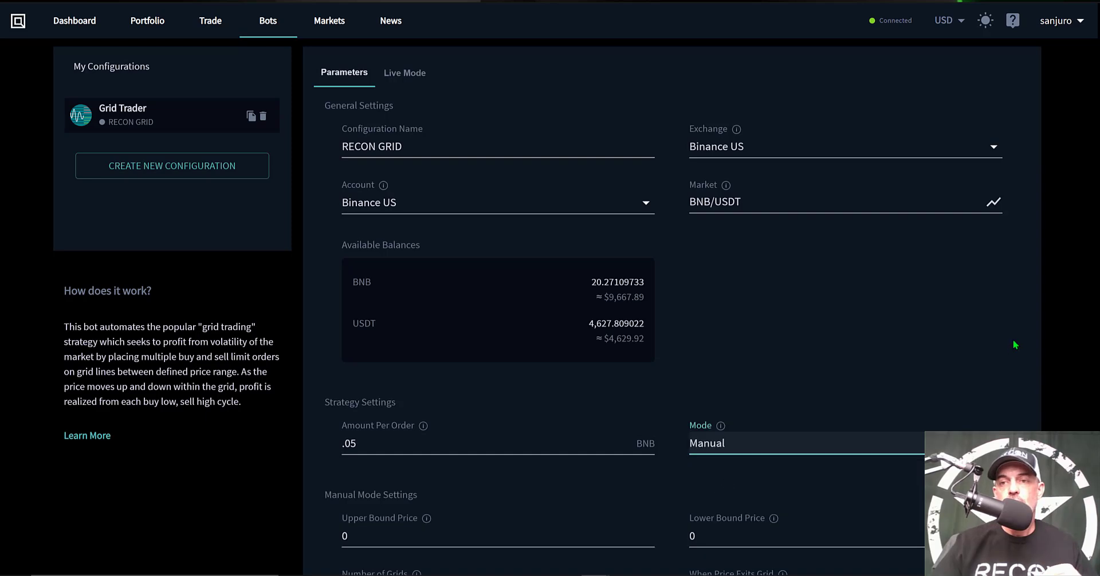
pyautogui.scroll(-5, 1002, 338)
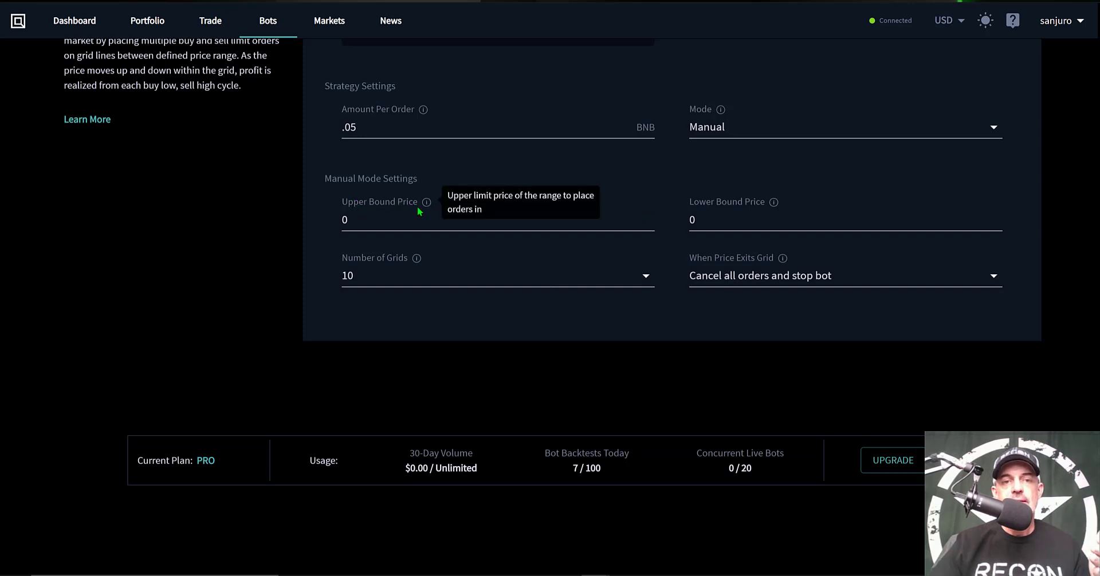
# - Enter Upper Bound Price 560 and Lower Bound Price 360, and choose 50 grids
pyautogui.click(381, 218)
pyautogui.doubleClick(342, 219)
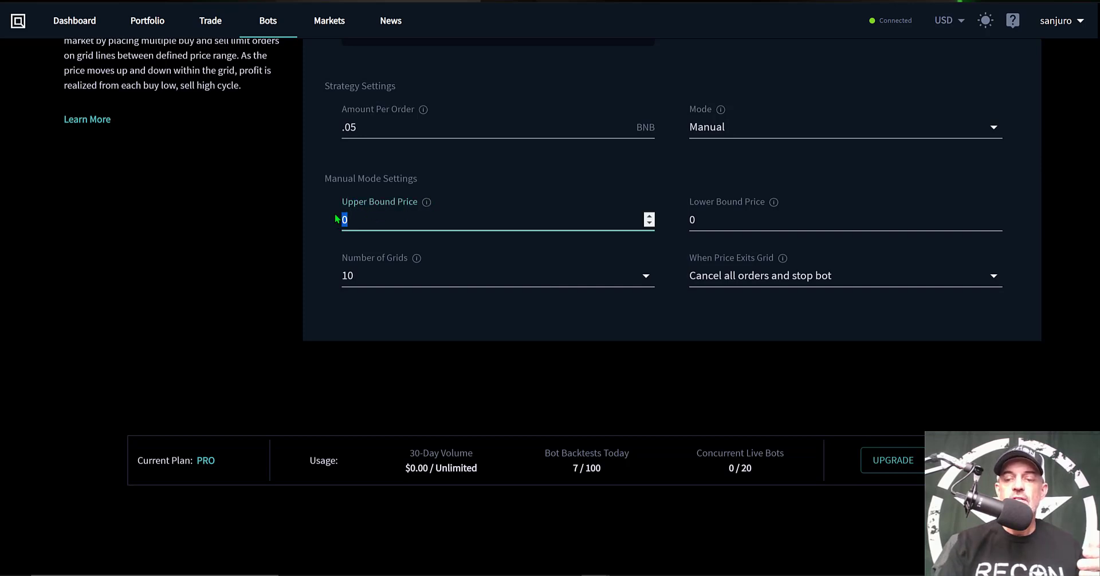
pyautogui.write('560')
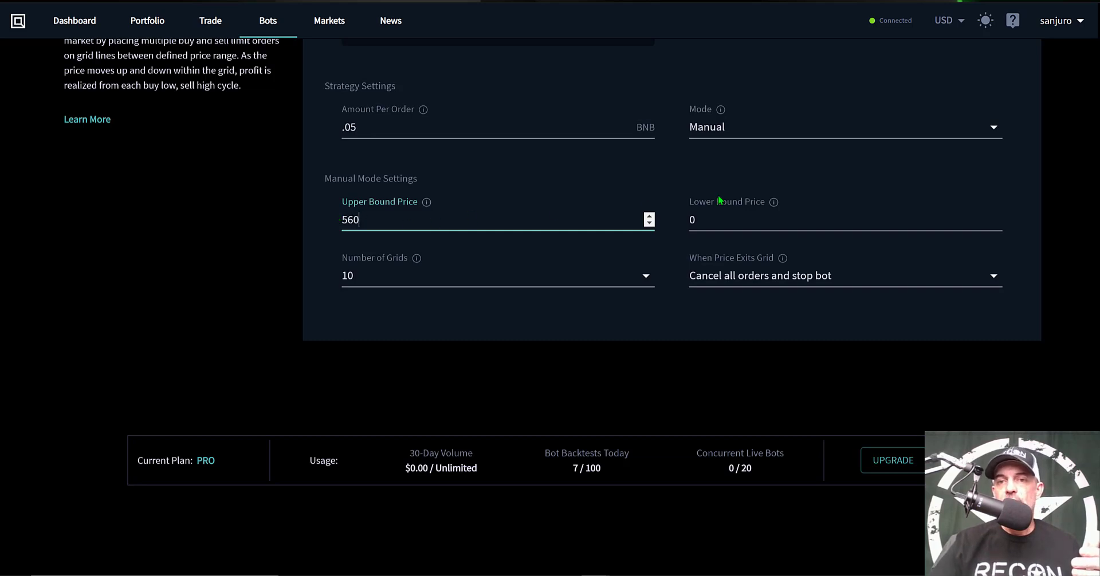
pyautogui.click(712, 214)
pyautogui.doubleClick(685, 222)
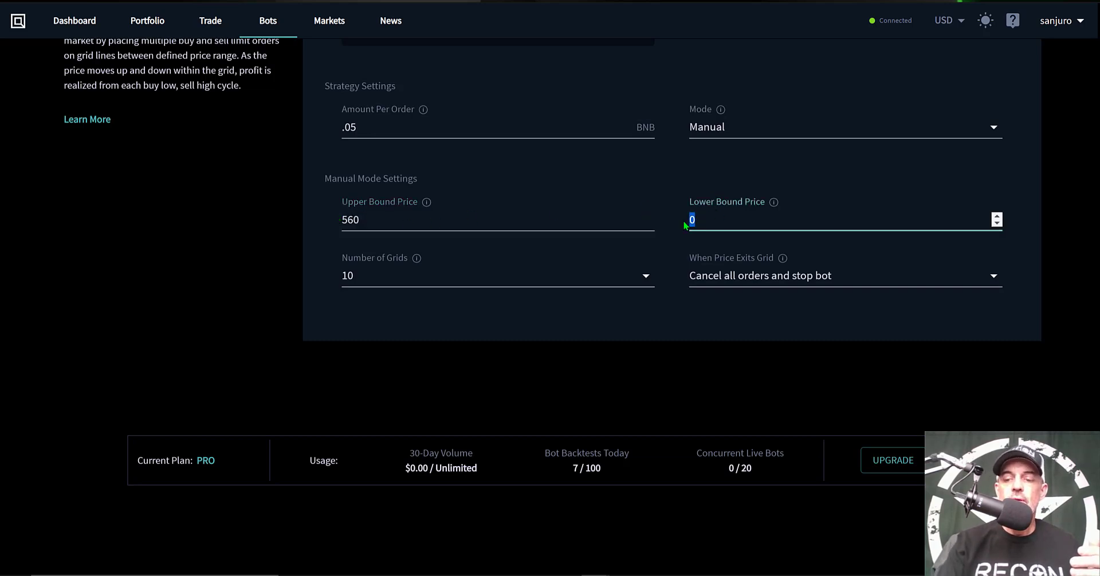
pyautogui.write('360')
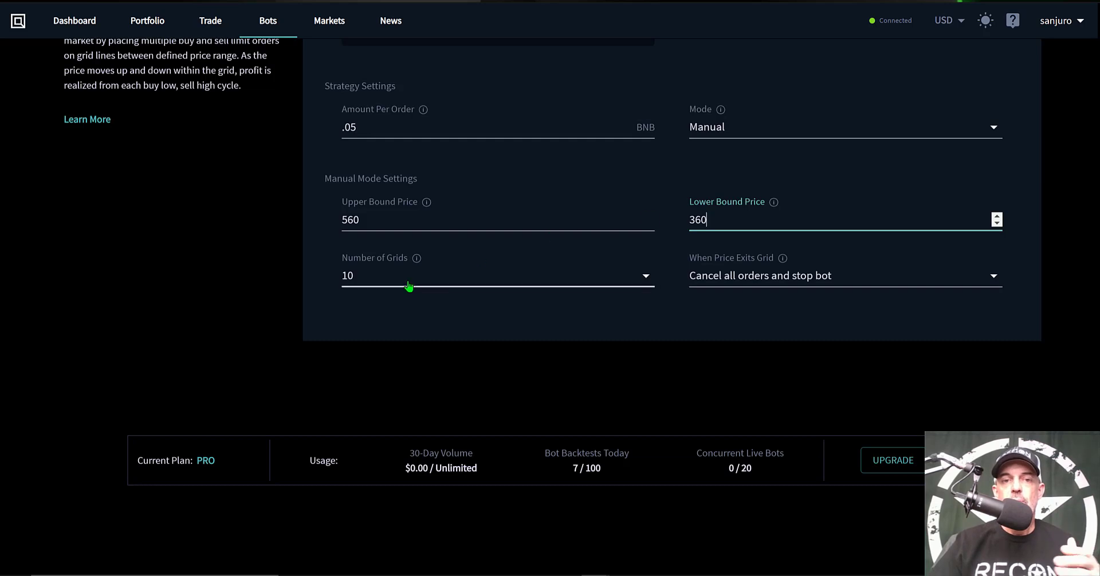
pyautogui.click(383, 277)
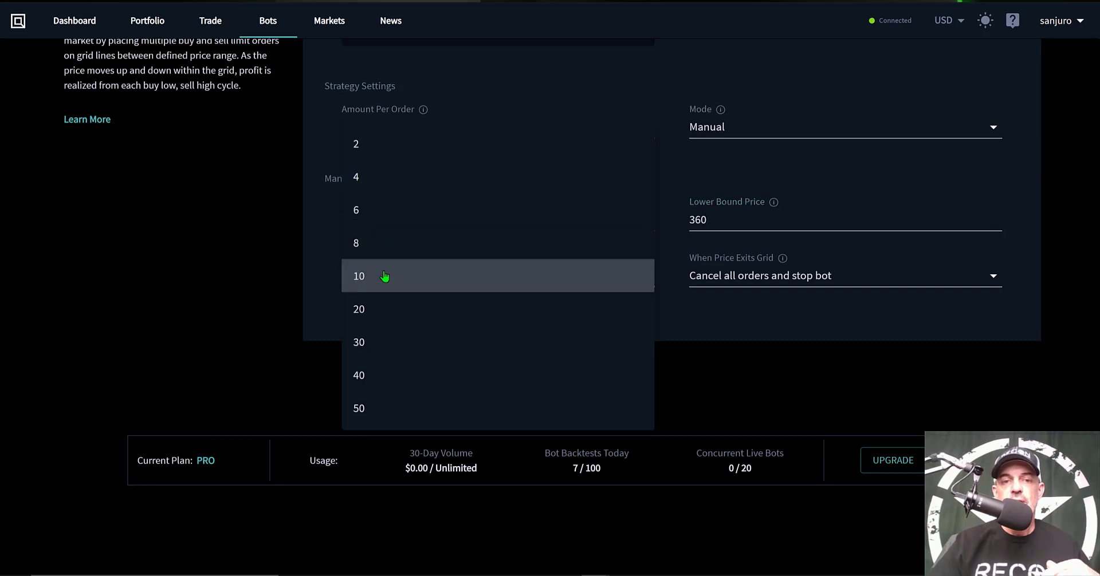
pyautogui.click(373, 413)
pyautogui.moveTo(419, 257)
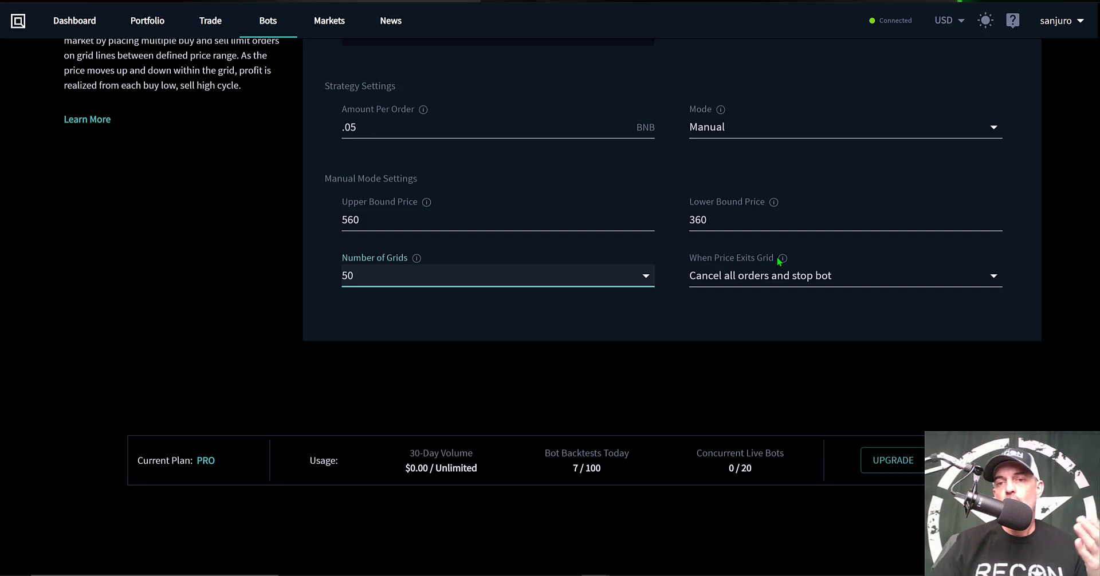
# - Set When Price Exits Grid to 'Do nothing (wait indefinitely for price to re-enter grid)'
pyautogui.click(787, 280)
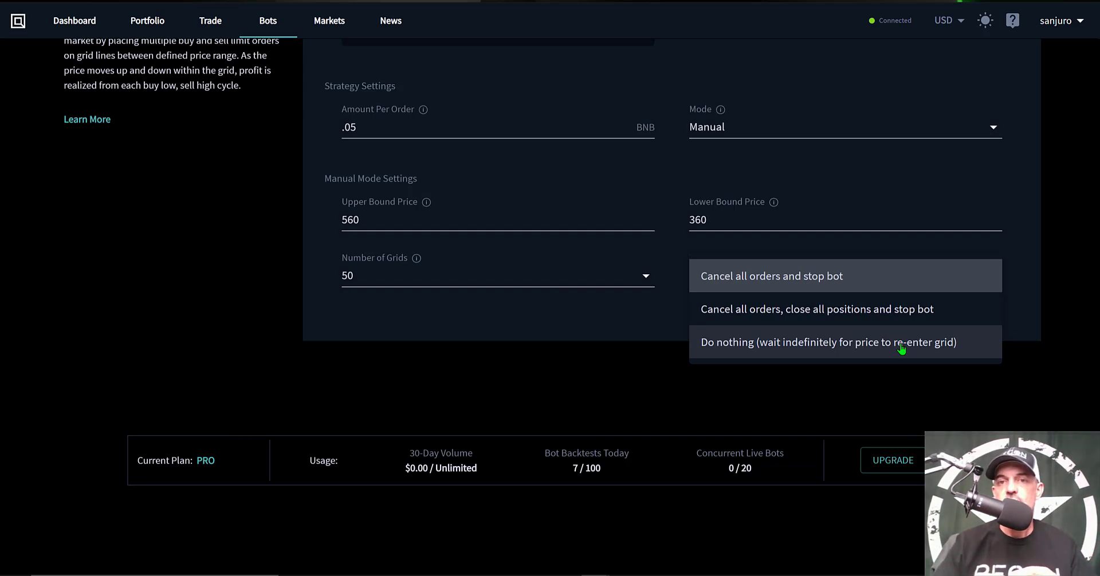
pyautogui.click(901, 347)
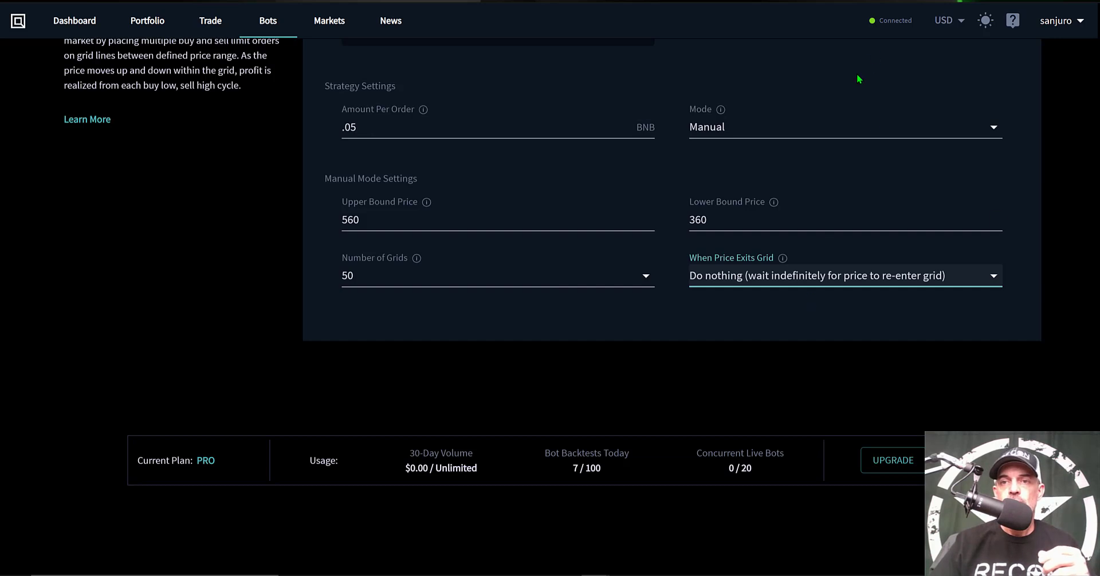
pyautogui.scroll(5, 857, 73)
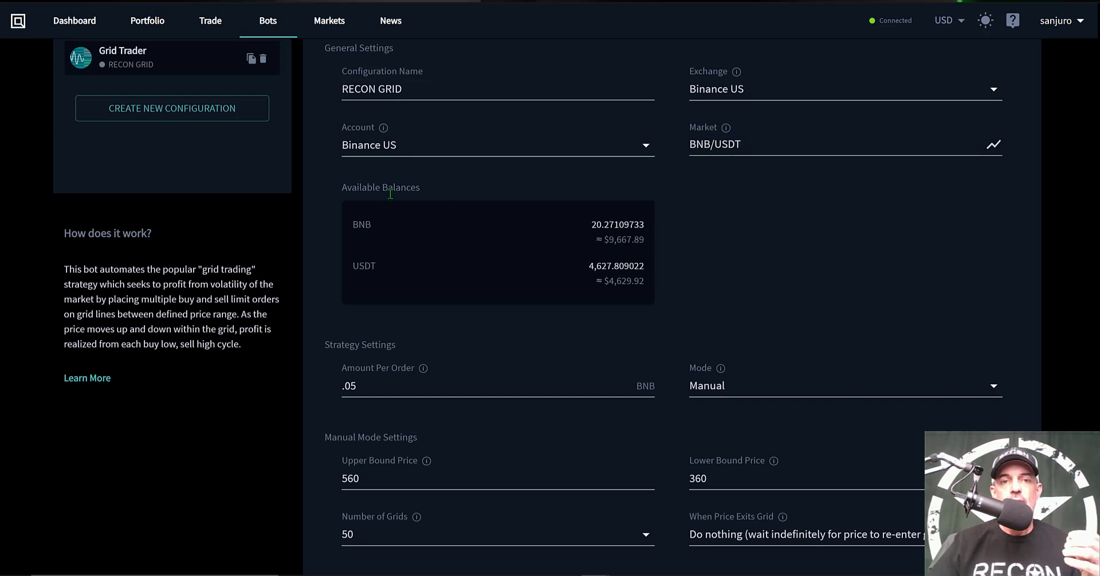
pyautogui.moveTo(350, 222); pyautogui.dragTo(668, 228)
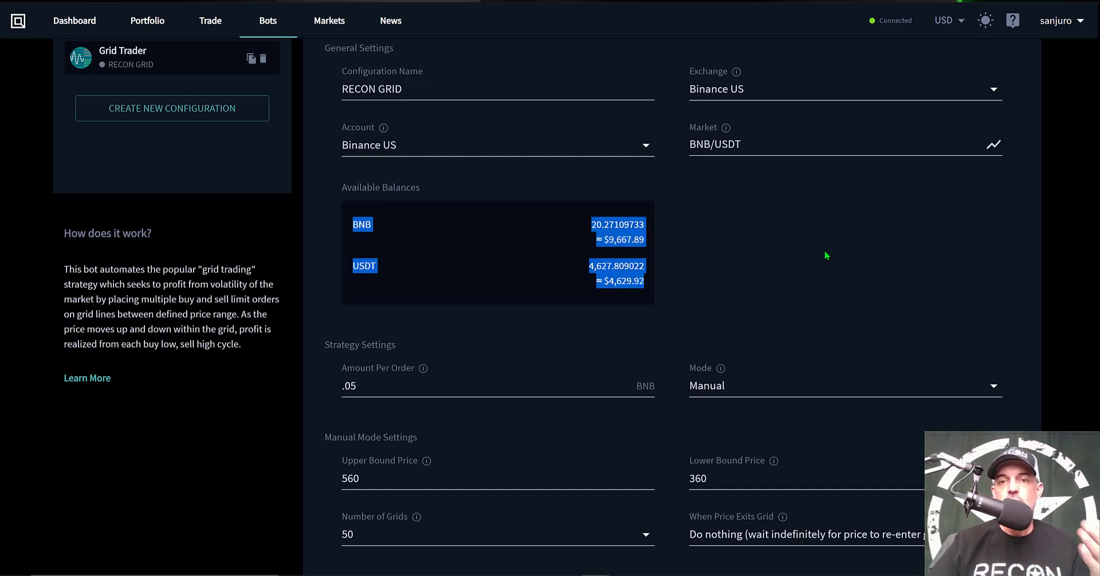
pyautogui.click(793, 252)
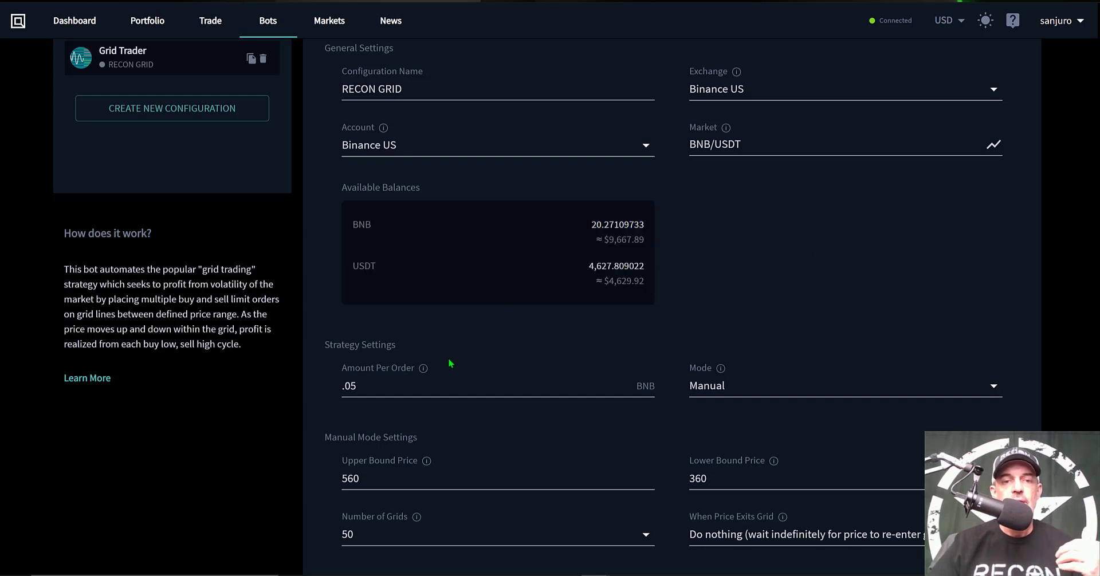
pyautogui.moveTo(352, 223); pyautogui.dragTo(409, 234)
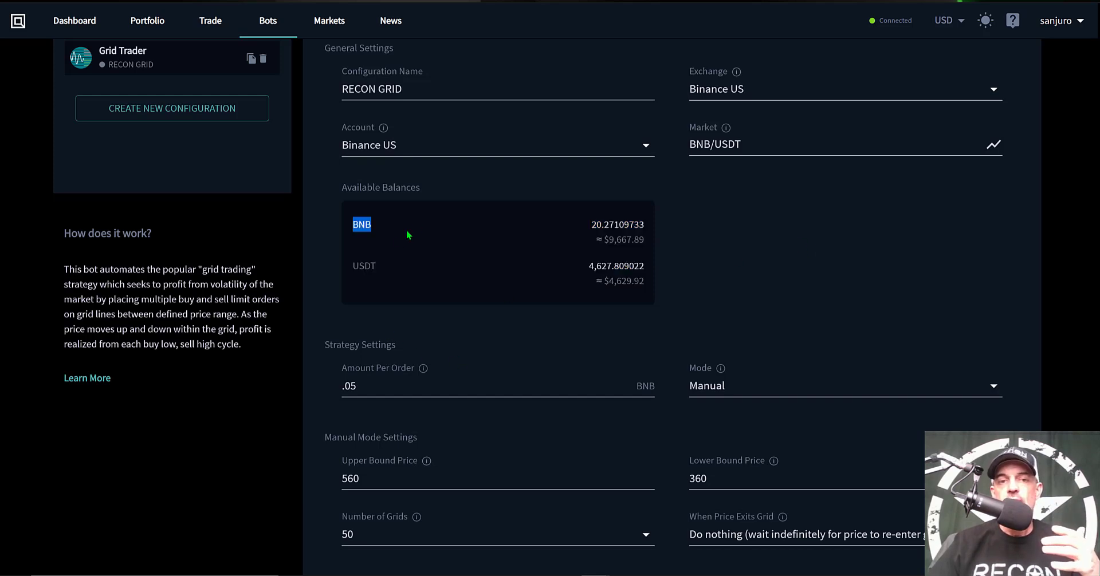
pyautogui.click(353, 268)
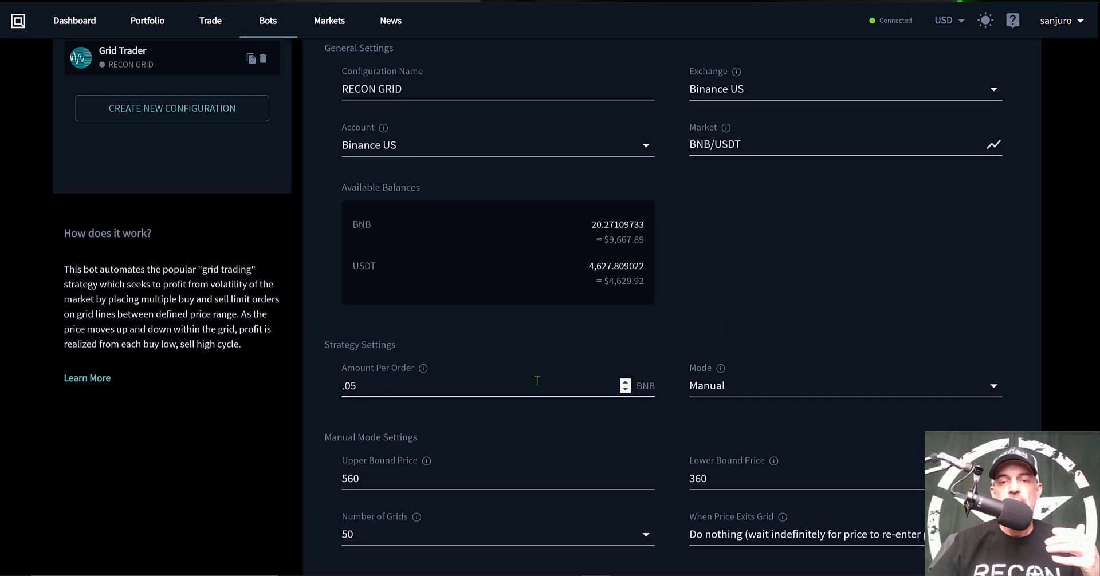
pyautogui.moveTo(720, 372)
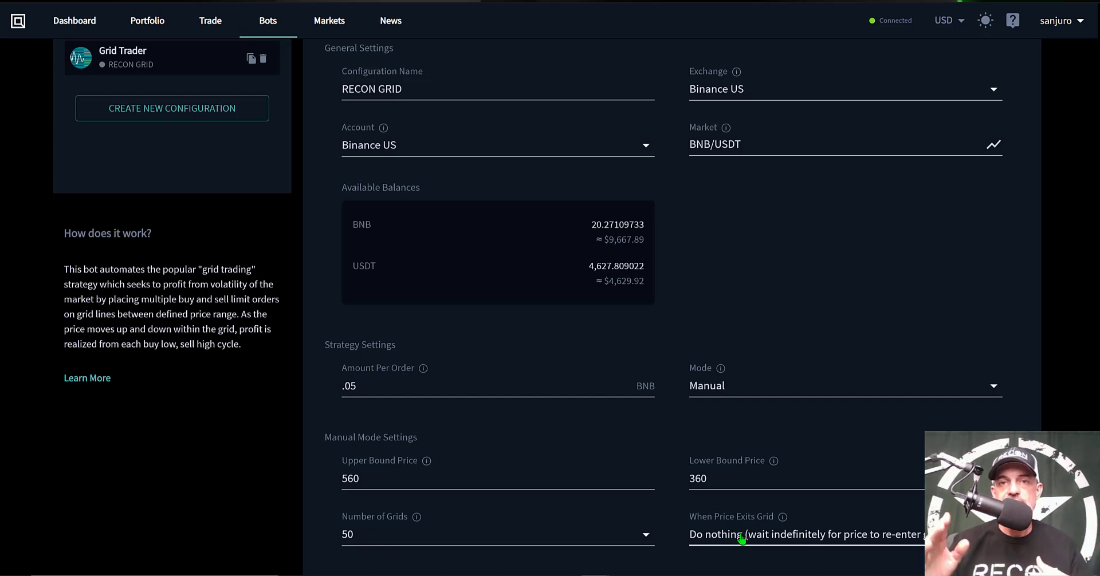
# - Launch RECON GRID with START LIVE and confirm live mode on the Binance US account
pyautogui.scroll(3, 844, 162)
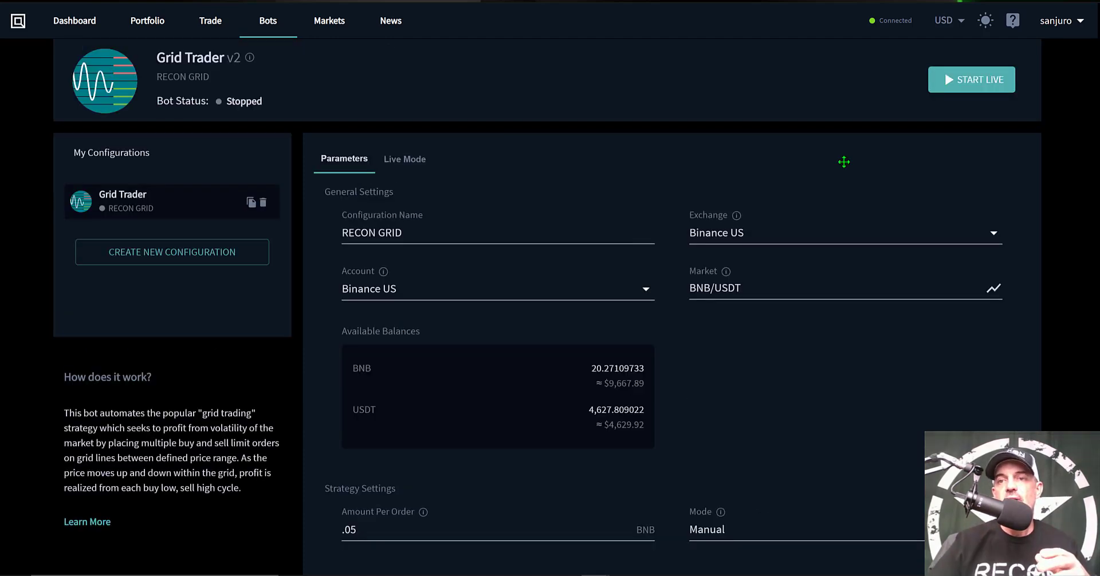
pyautogui.click(964, 83)
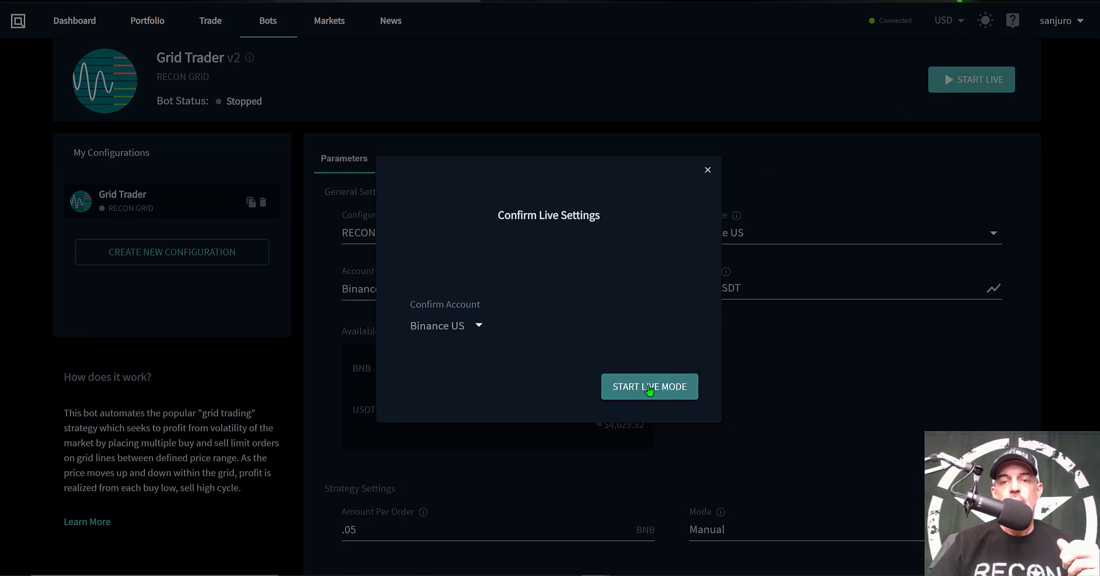
pyautogui.click(649, 390)
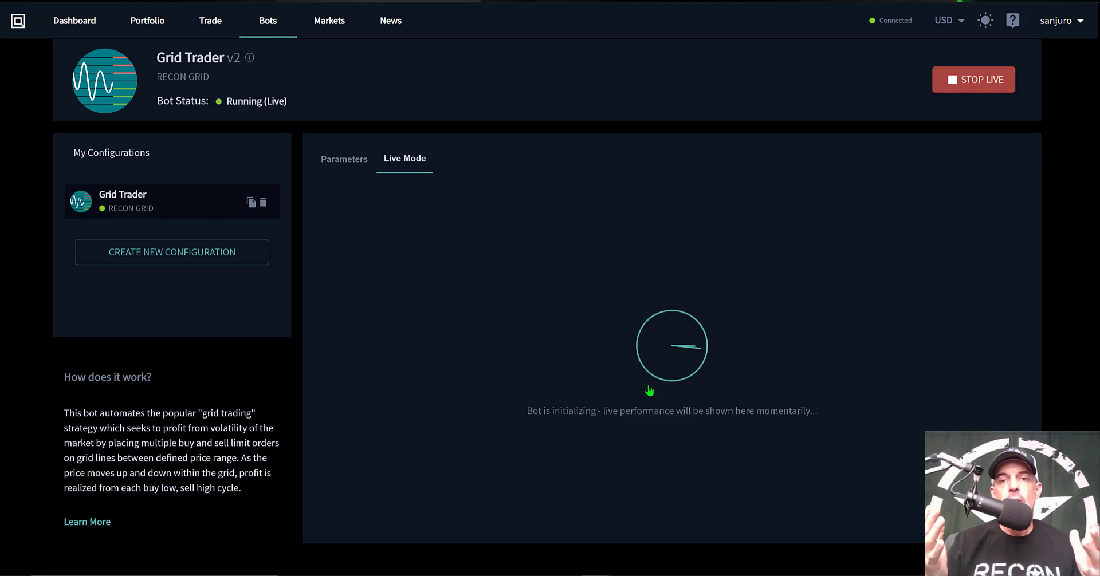